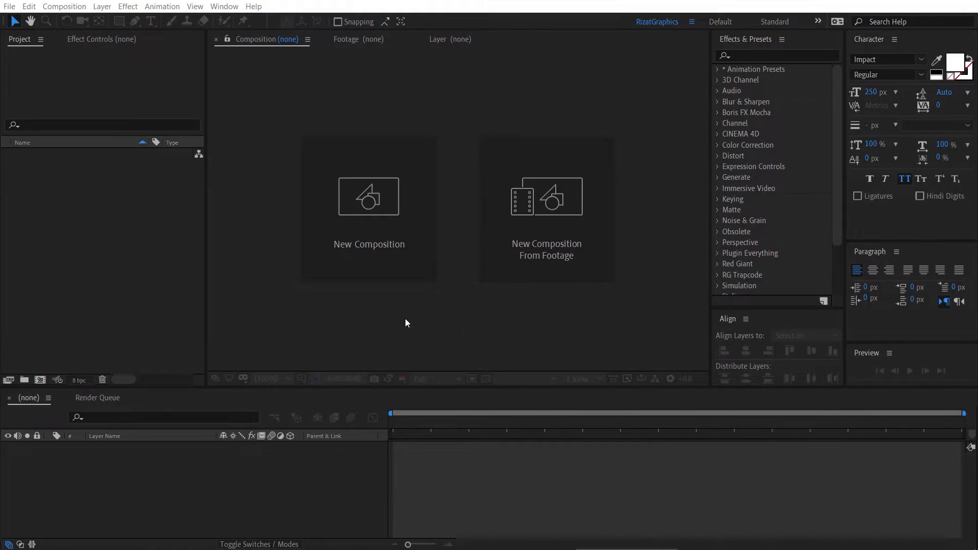
Step: Create the 'Echo Animation' composition at 1920×1080, 30 fps, 0:00:10:00, black background
click(372, 269)
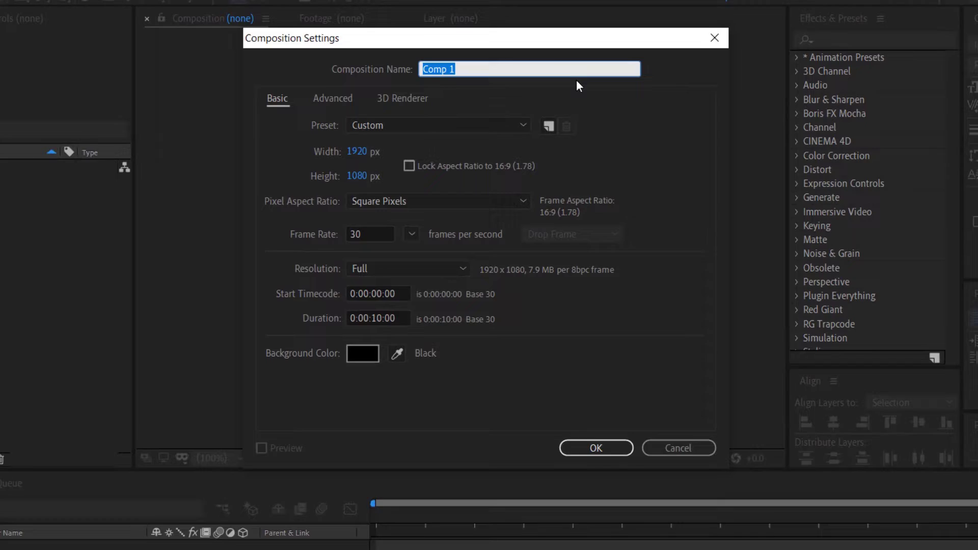
text(Echo Animation)
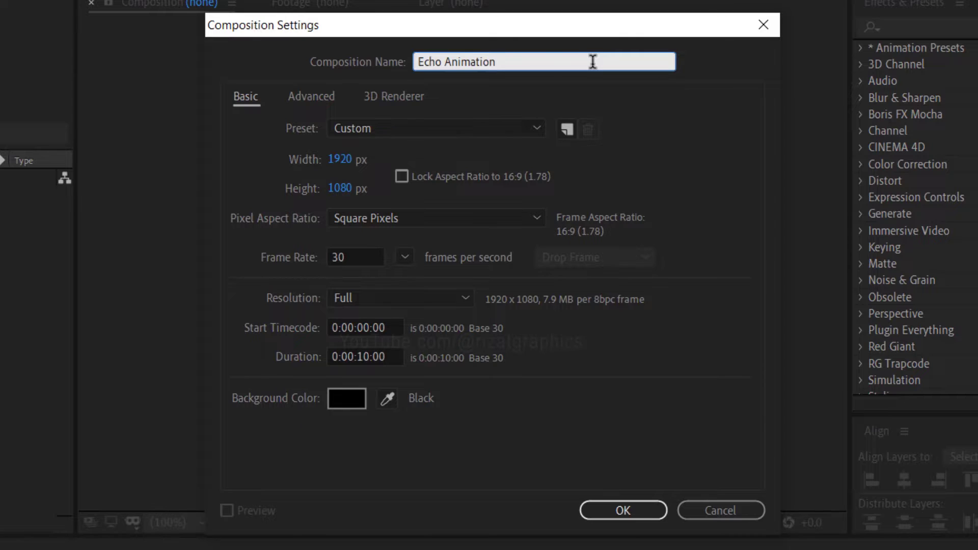
click(395, 355)
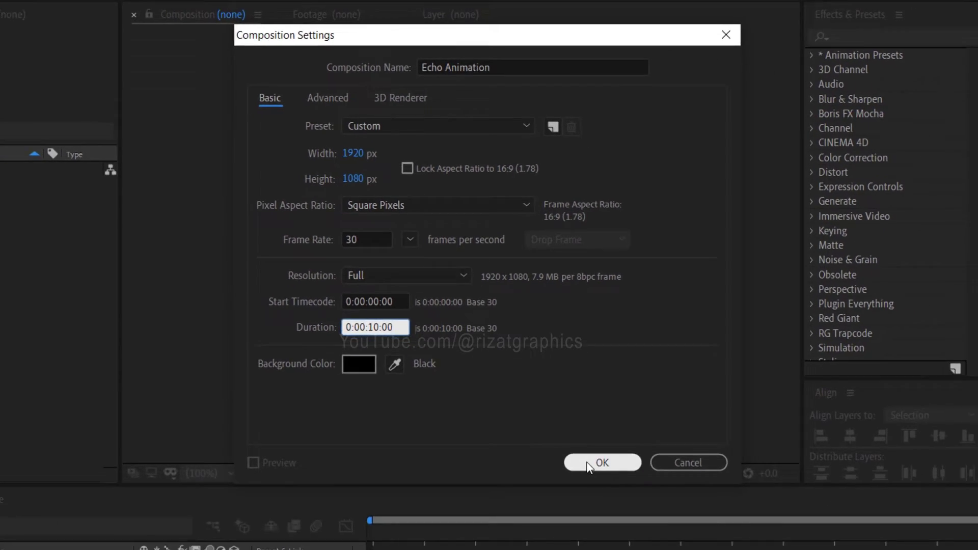
click(611, 510)
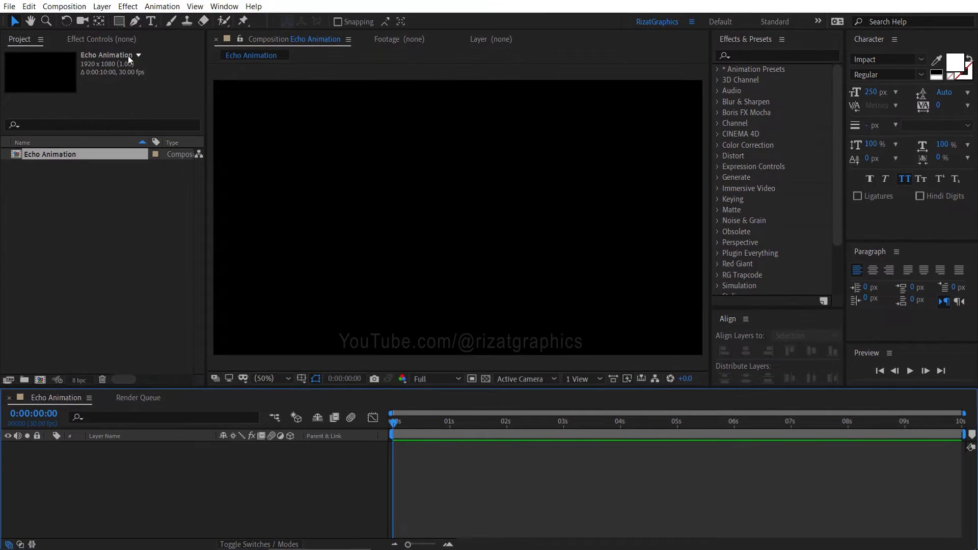
Step: Draw a small white square with the Rectangle Tool
click(123, 23)
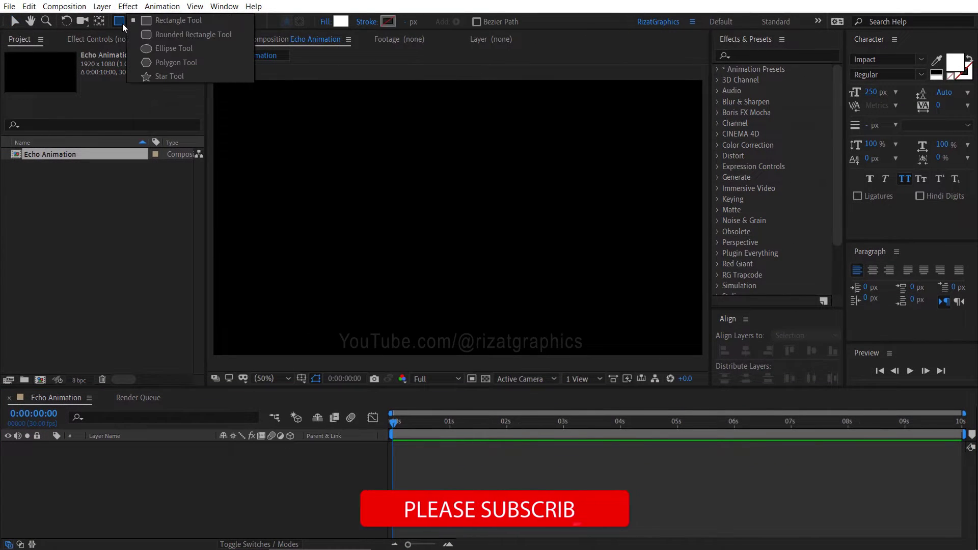
click(212, 22)
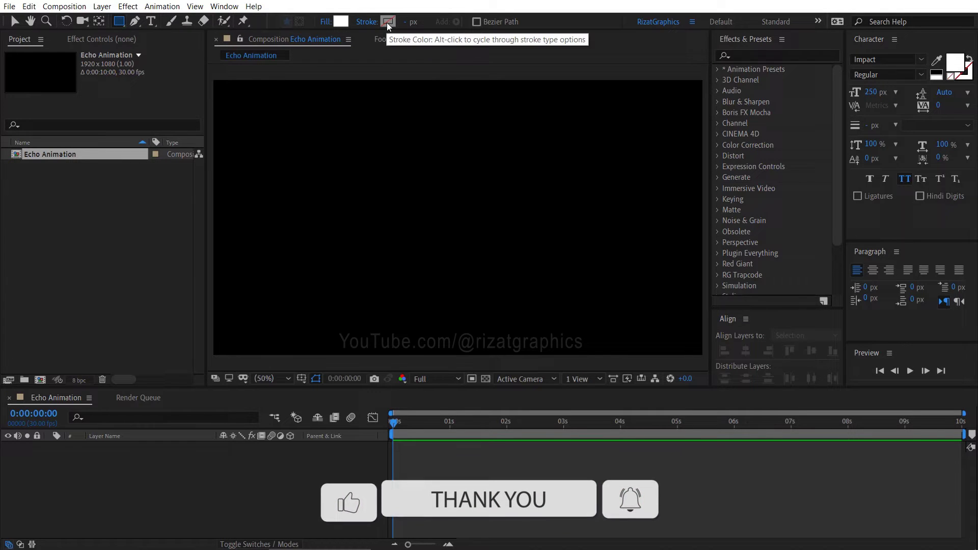
drag(444, 206, 473, 231)
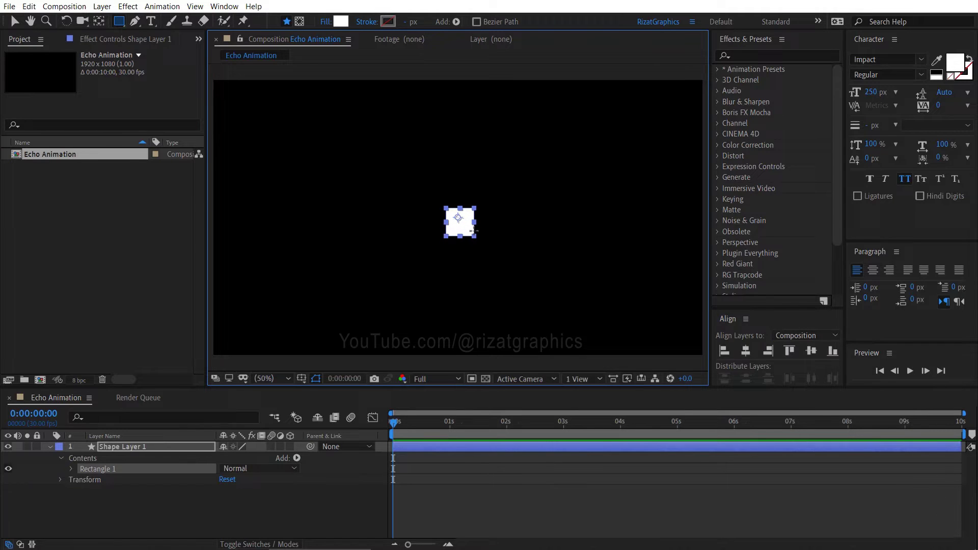
Step: Centre the square's anchor point and align it to the composition's exact middle
key(ctrl+alt+Home)
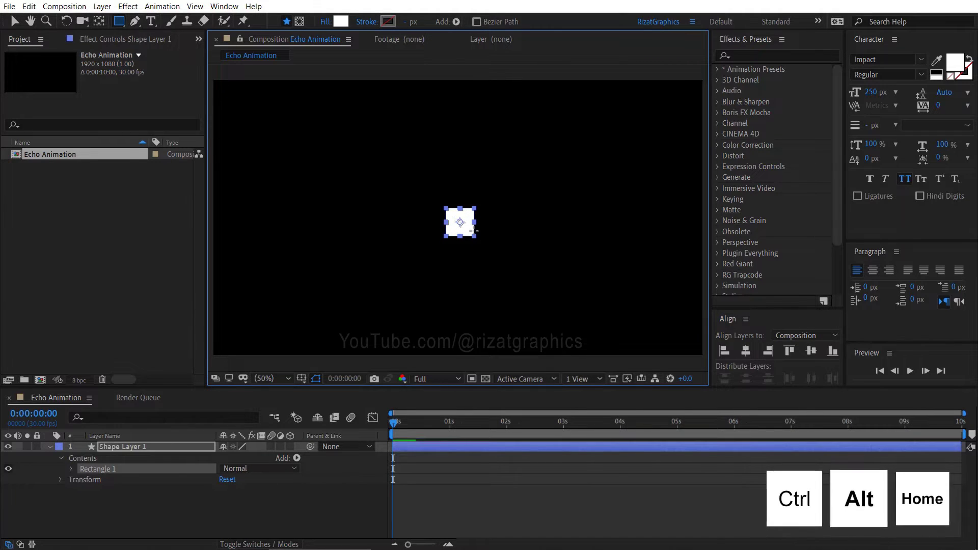
click(745, 350)
click(810, 350)
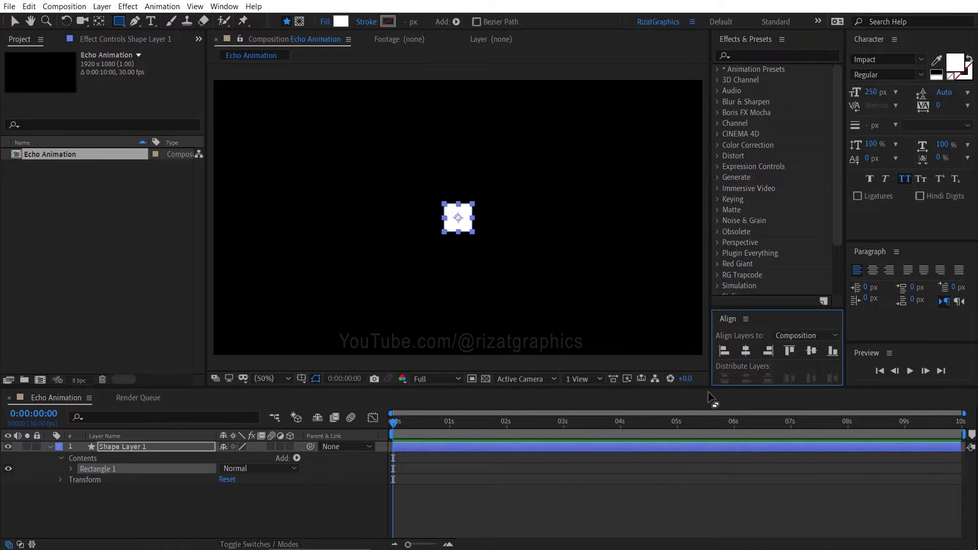
Step: Rename the square's layer to Shape1
key(Return)
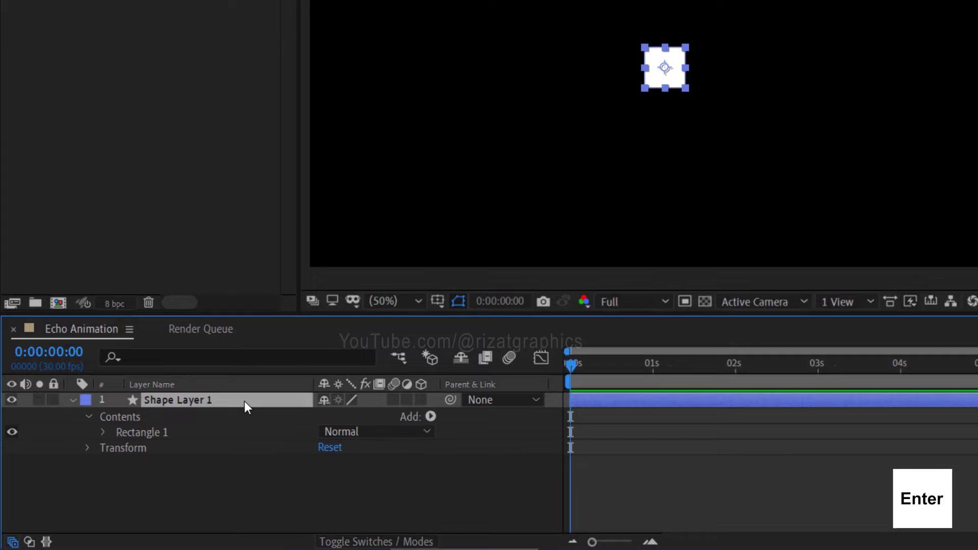
text(Shape1)
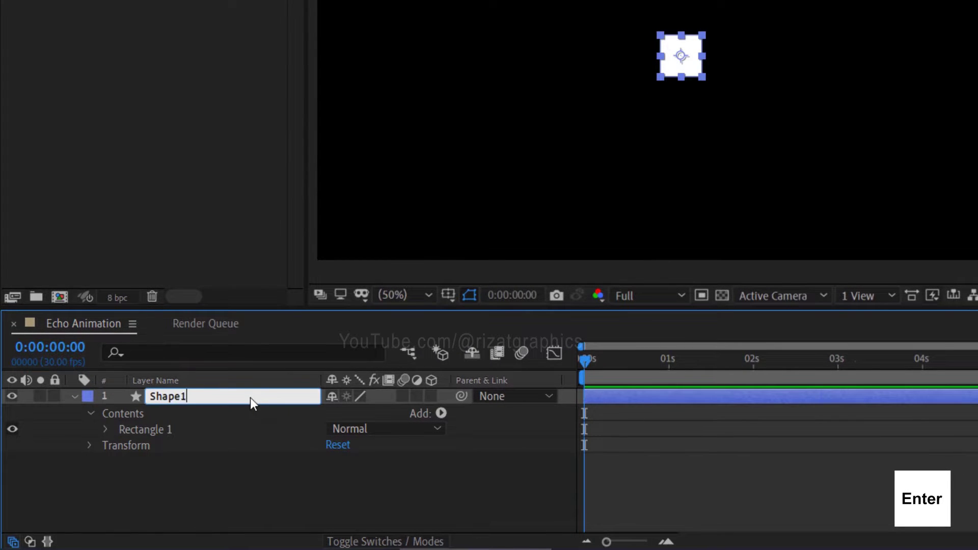
key(Return)
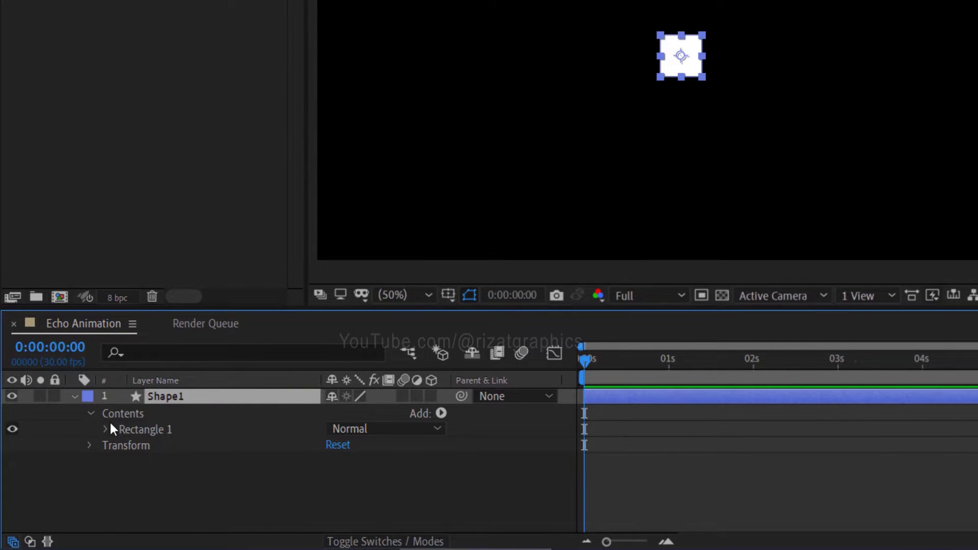
Step: Set the Rectangle Path Roundness to 100 to make a white circle
click(102, 433)
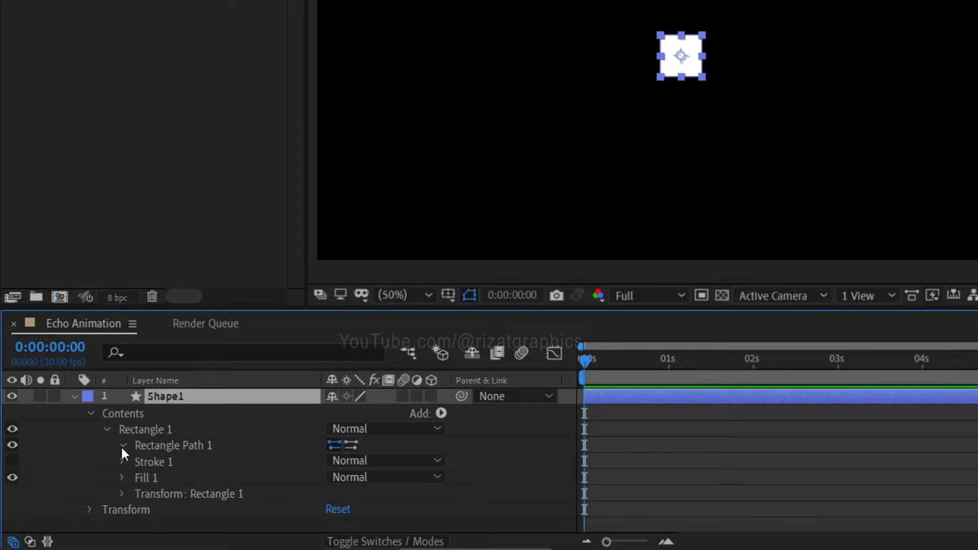
click(122, 445)
click(334, 492)
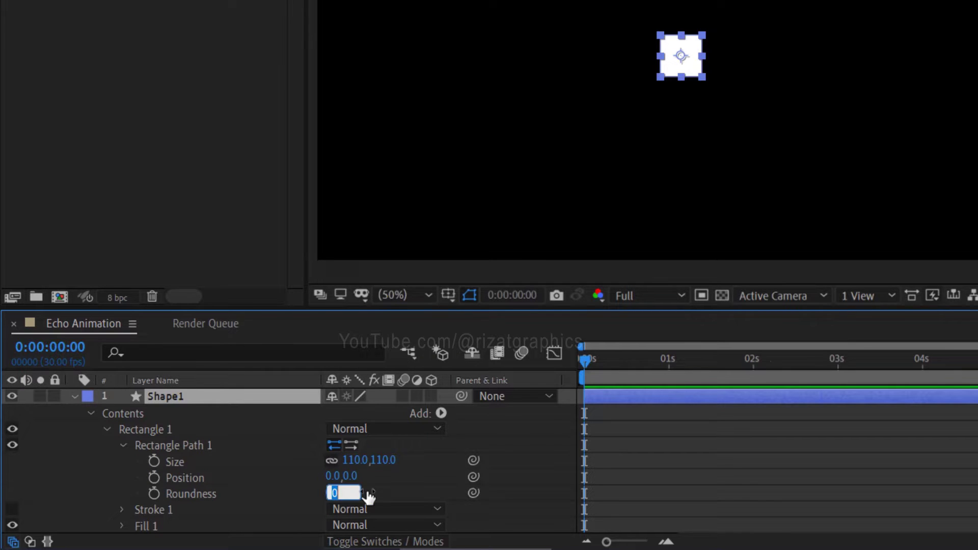
text(100)
key(Return)
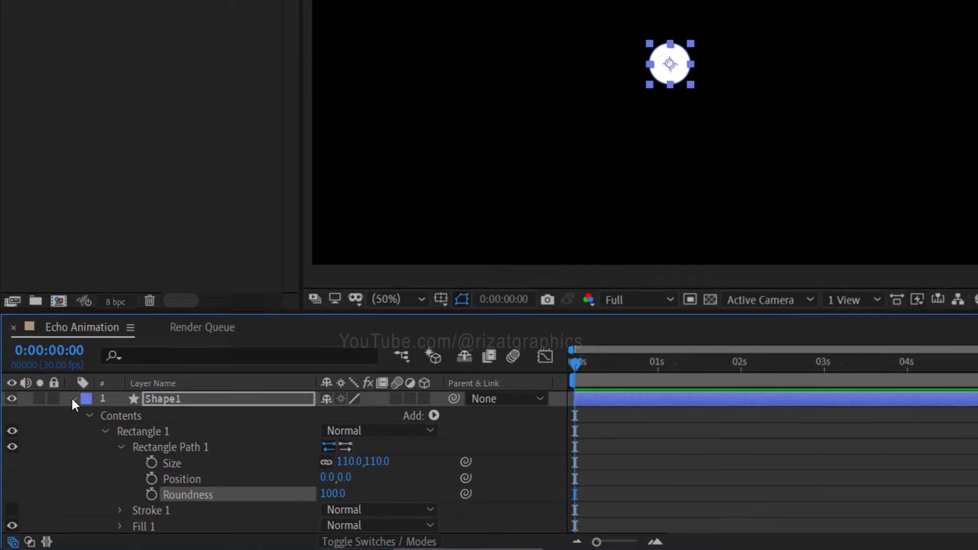
click(75, 396)
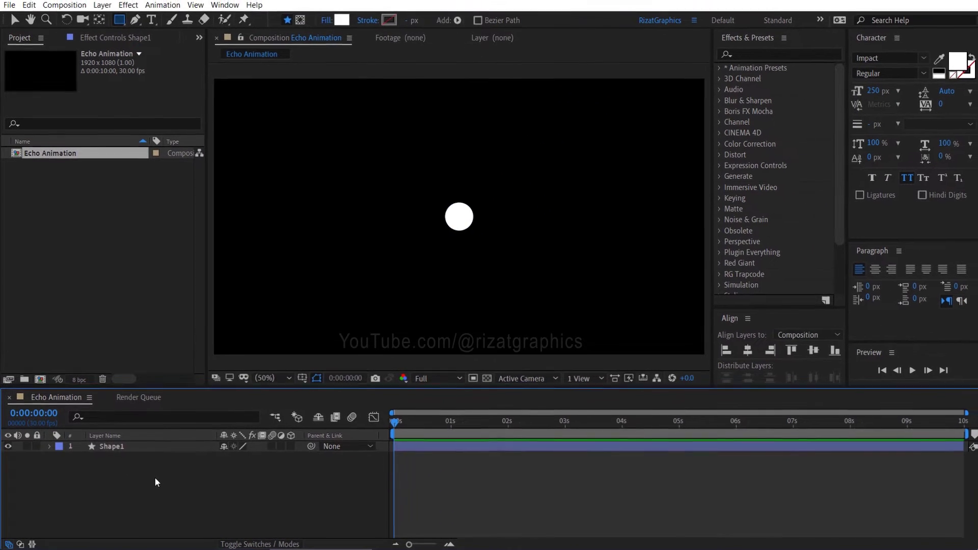
click(156, 479)
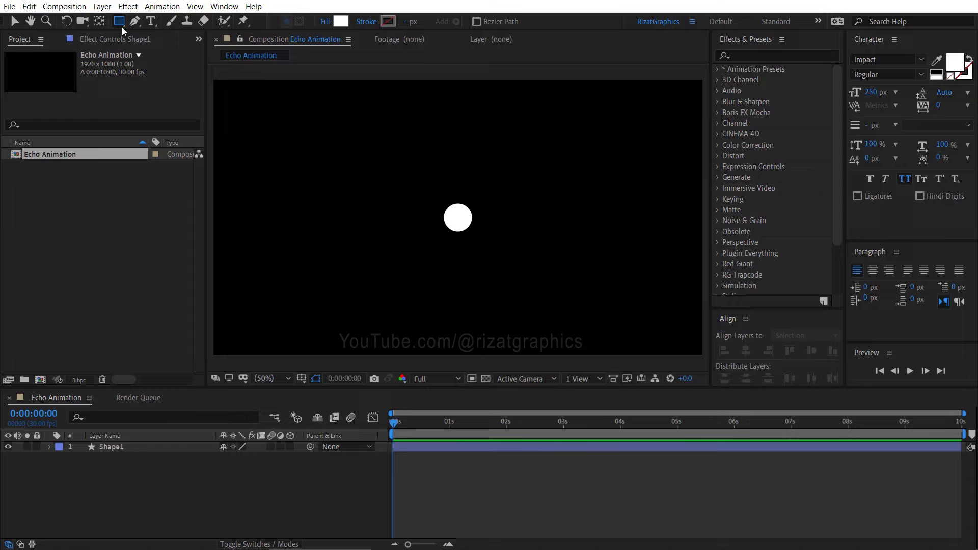
Step: Set the Ellipse Tool to no fill and a solid 1 px stroke
drag(121, 27, 218, 50)
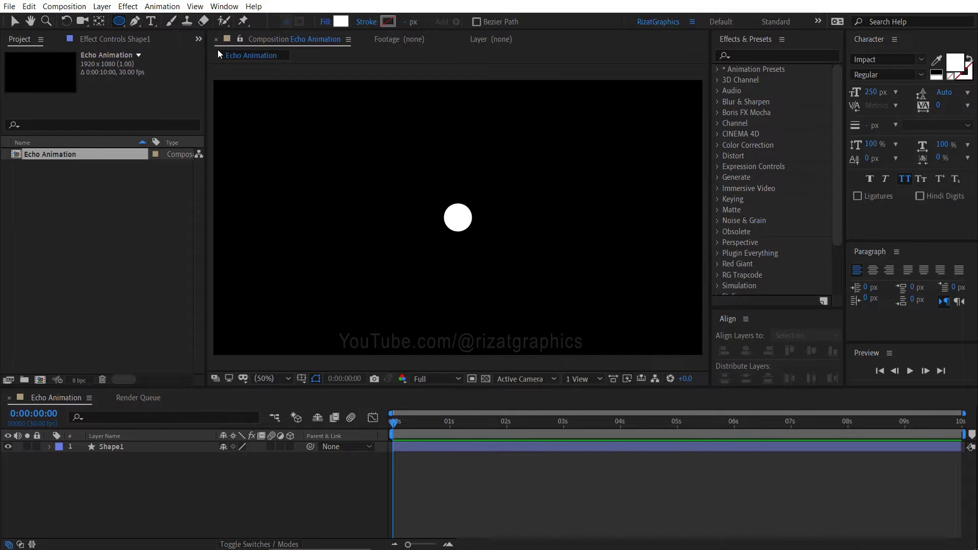
click(326, 22)
click(237, 119)
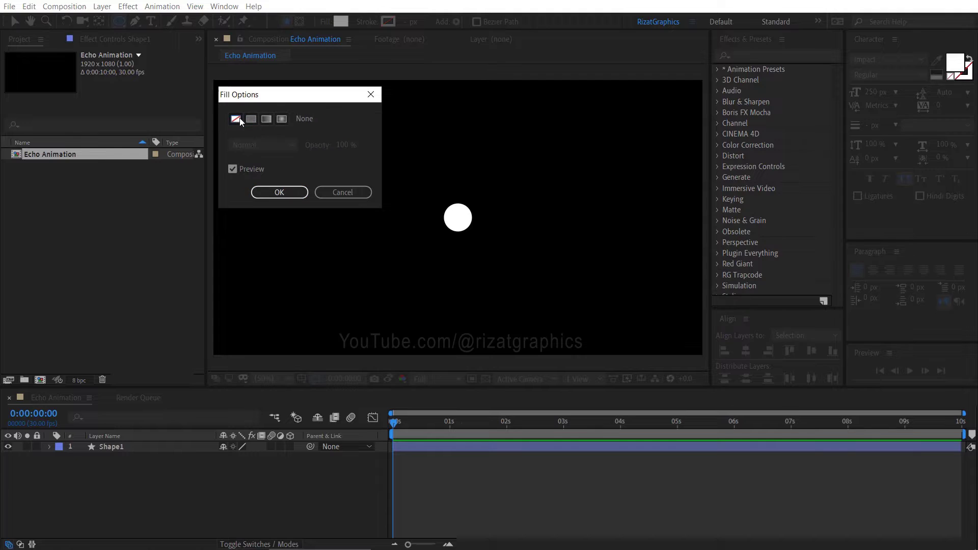
click(272, 188)
click(367, 22)
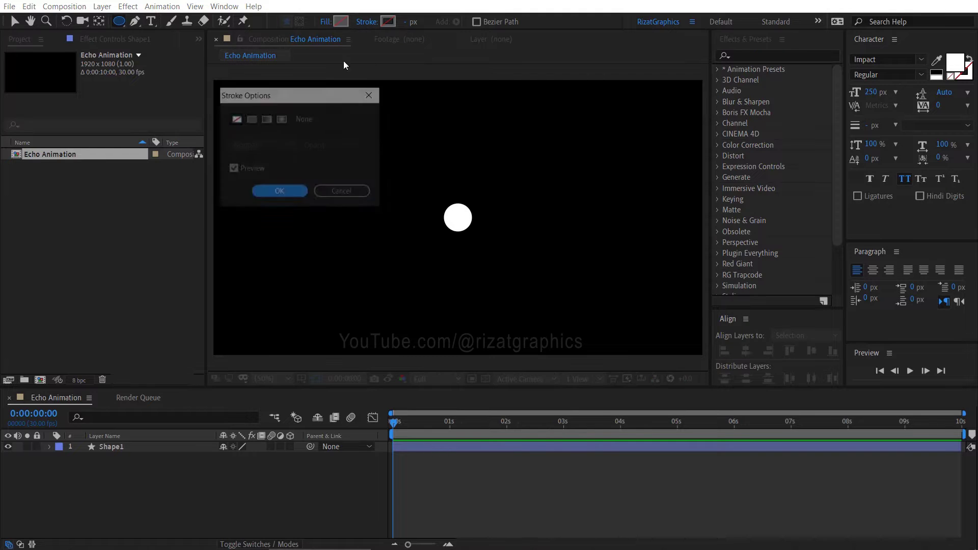
click(251, 119)
click(277, 192)
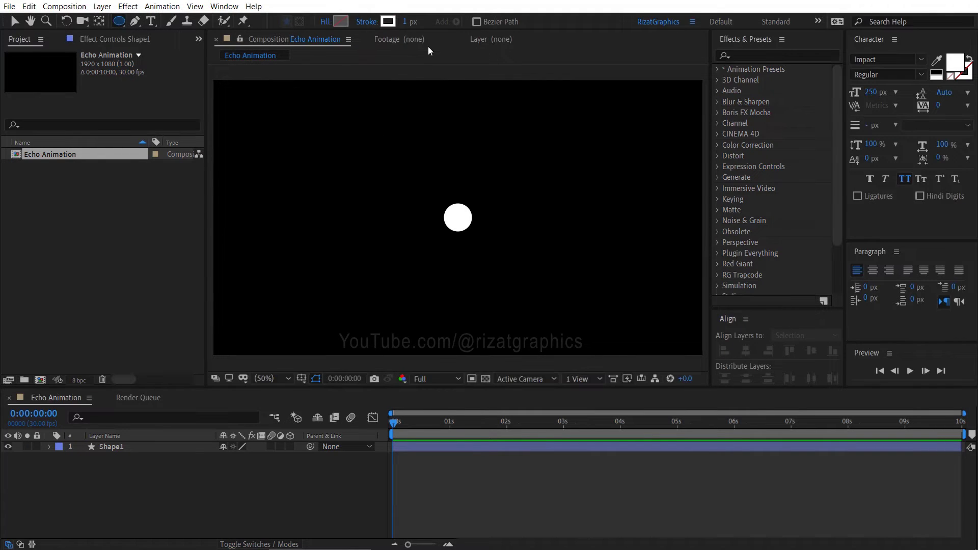
click(405, 23)
key(shift)
Step: Draw a large circle outline around the dot, centre its anchor and align it horizontally
key(alt)
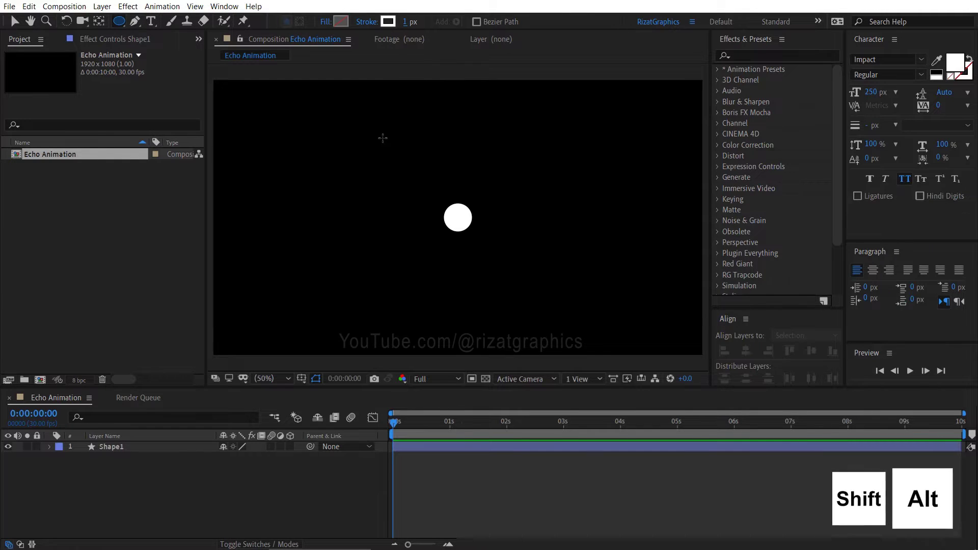
drag(365, 131, 519, 291)
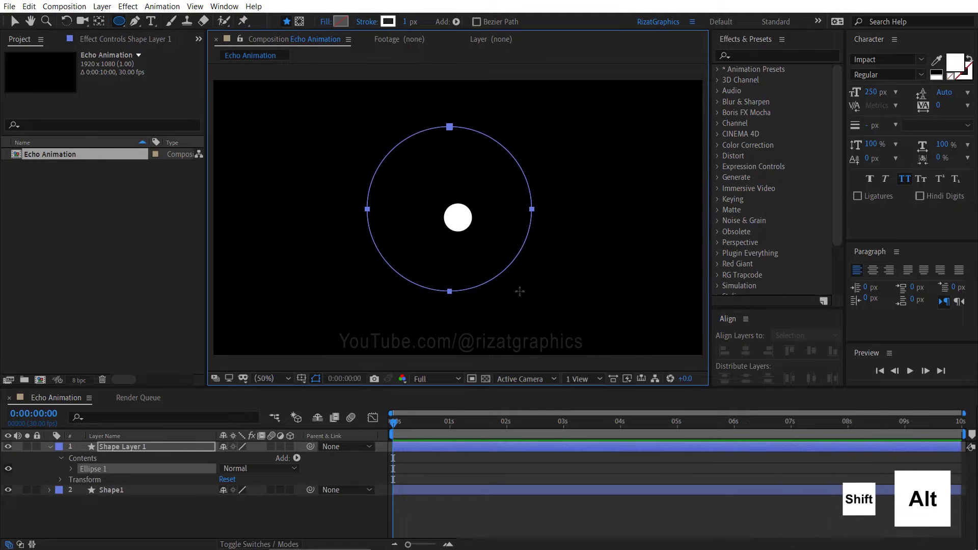
click(205, 448)
key(ctrl+alt+Home)
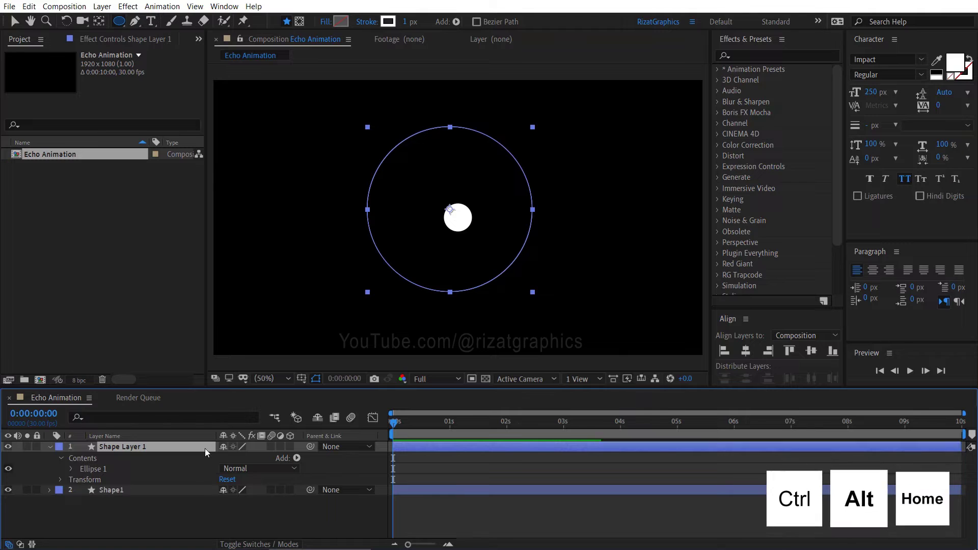
click(745, 351)
Step: Centre the circle vertically and copy its Ellipse Path
click(811, 351)
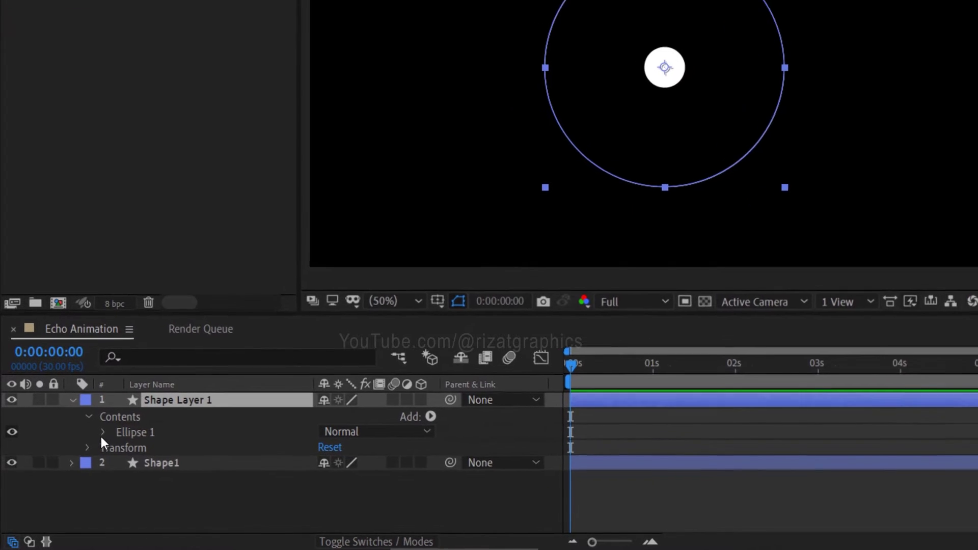
click(102, 432)
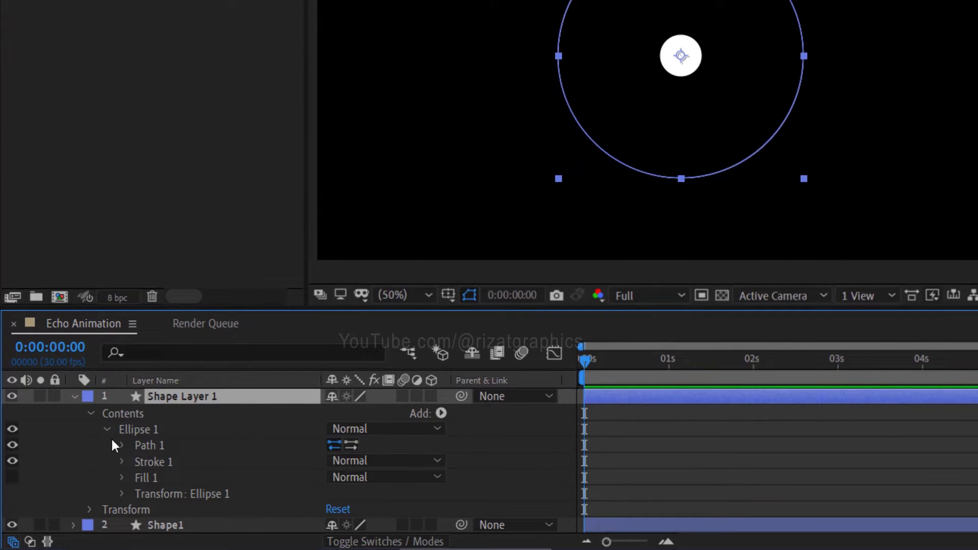
click(120, 445)
click(184, 461)
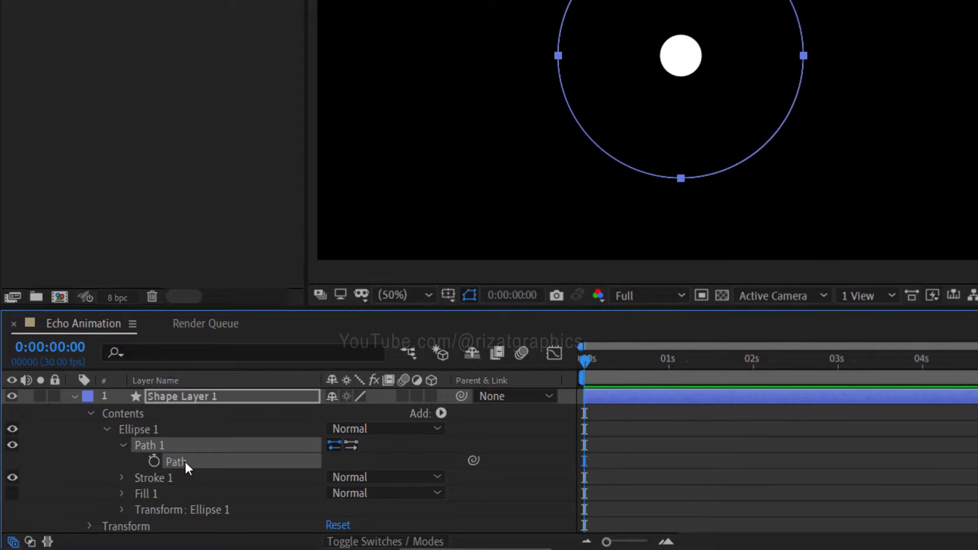
key(ctrl+c)
Step: Paste the copied circle path into Shape1's Position as motion keyframes
click(74, 396)
key(p)
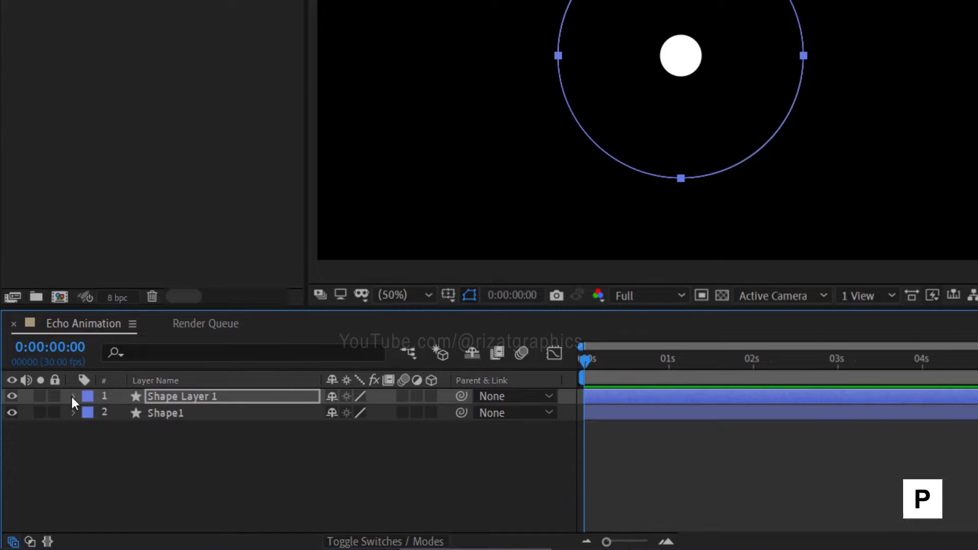
click(178, 412)
key(p)
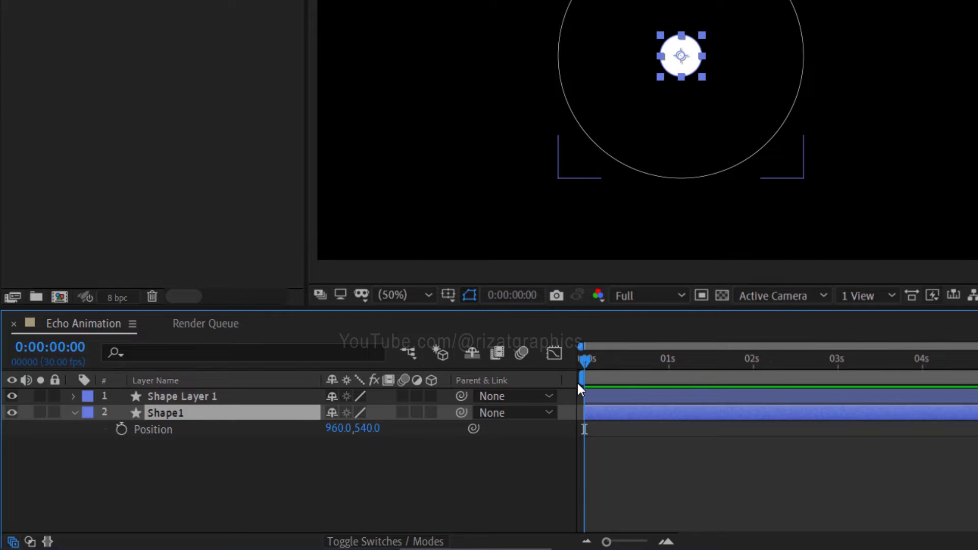
click(160, 429)
key(ctrl+v)
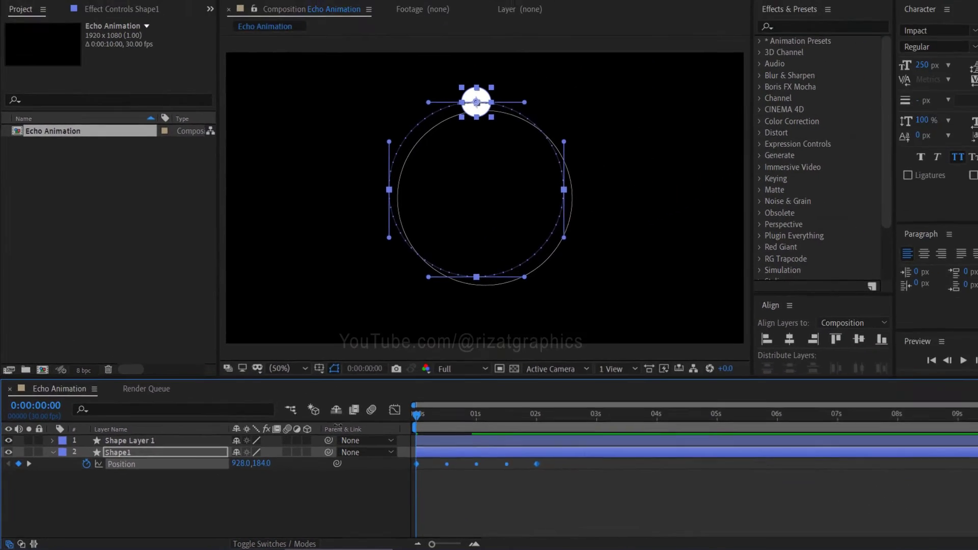
Step: Move the ball's motion path so it sits on the circle outline
key(v)
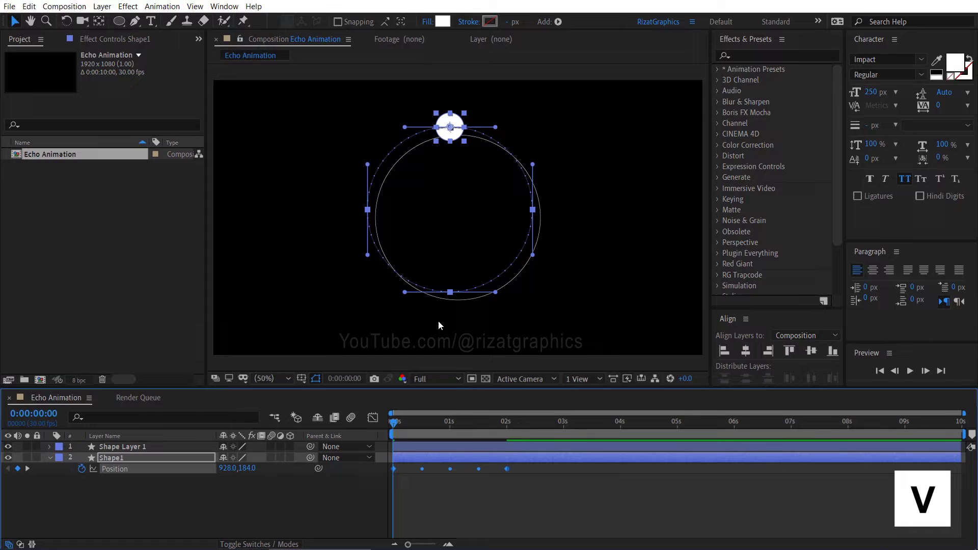
drag(450, 293, 459, 300)
click(394, 419)
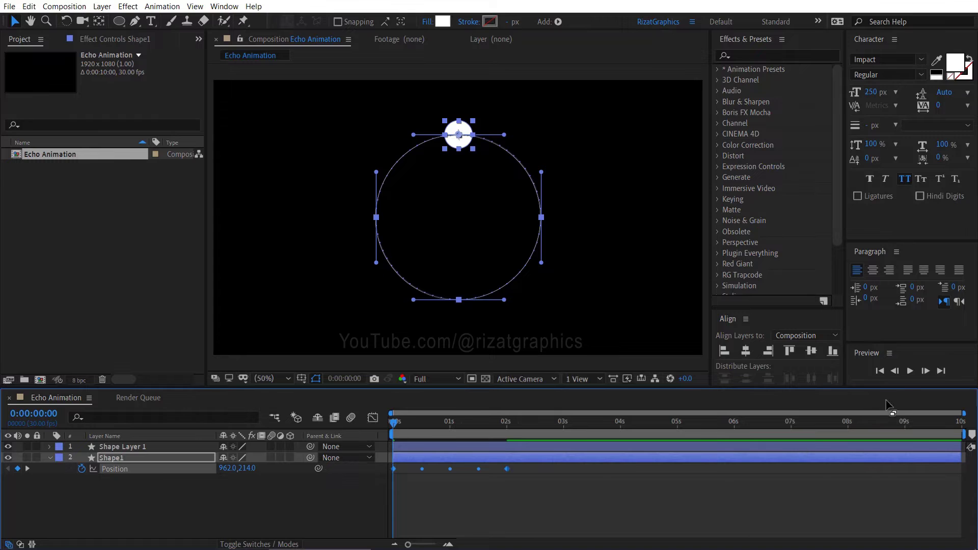
Step: Preview the ball travelling once around the circle
click(910, 372)
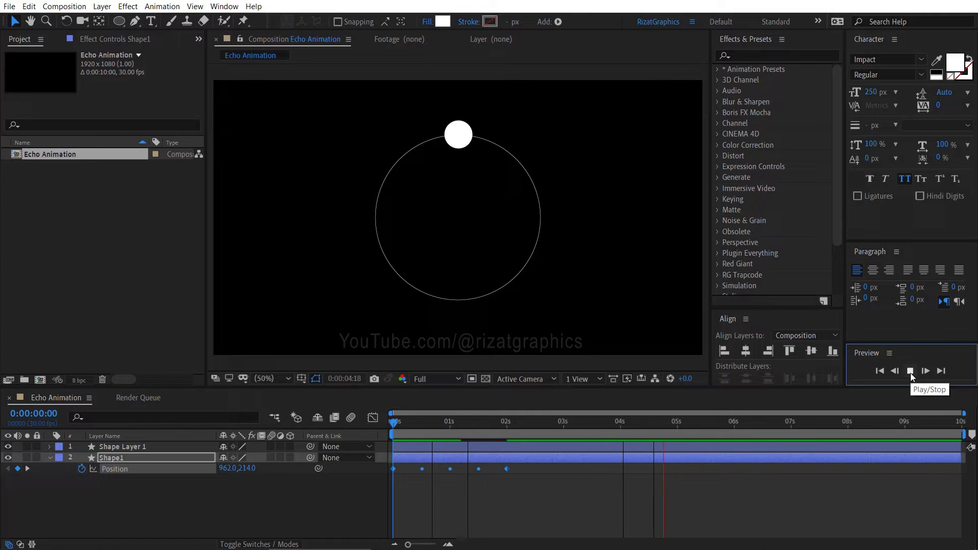
click(909, 373)
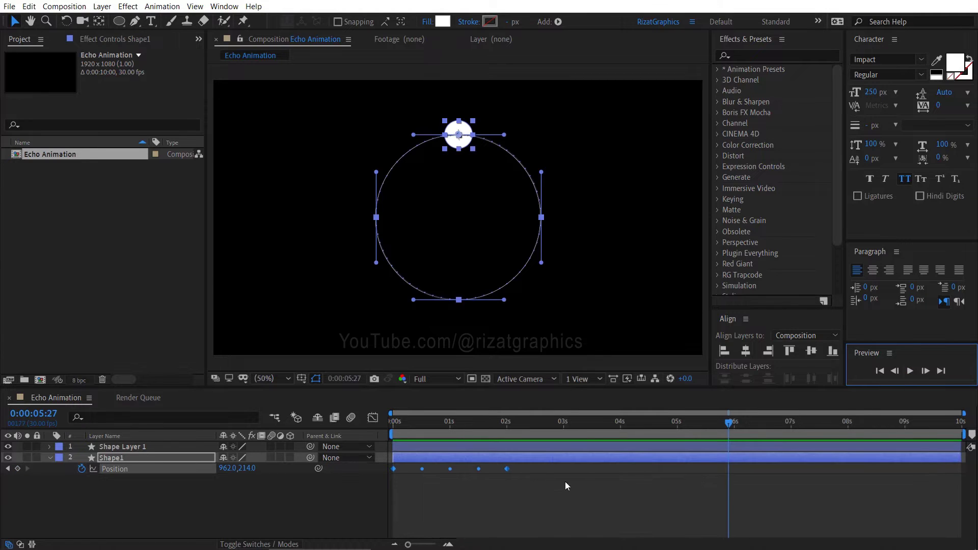
key(alt)
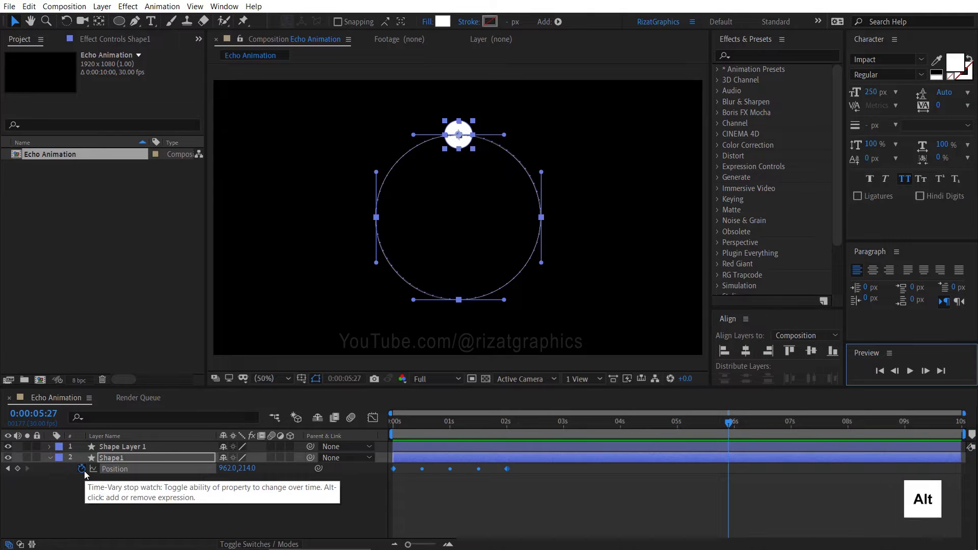
Step: Add the expression loopOut("cycle") to Shape1's Position
alt+click(84, 470)
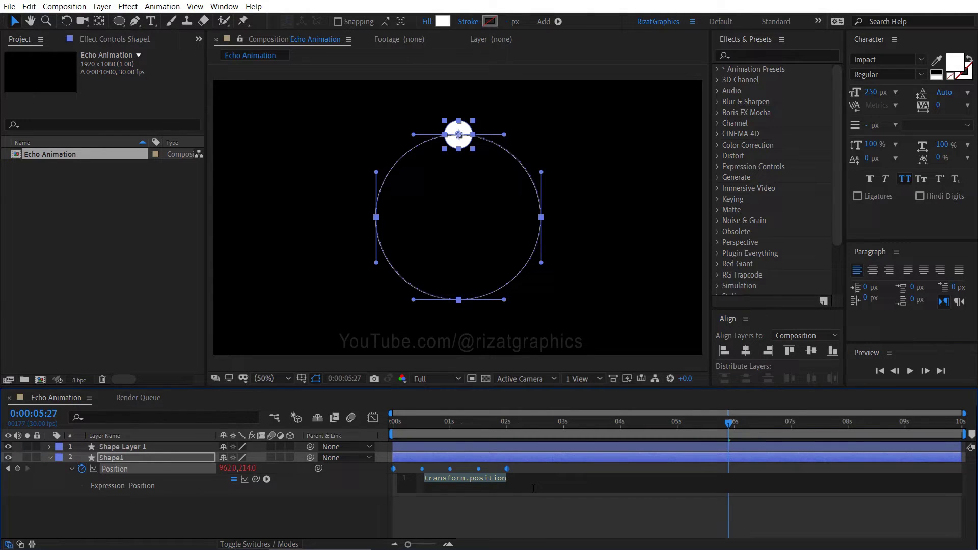
text(loo)
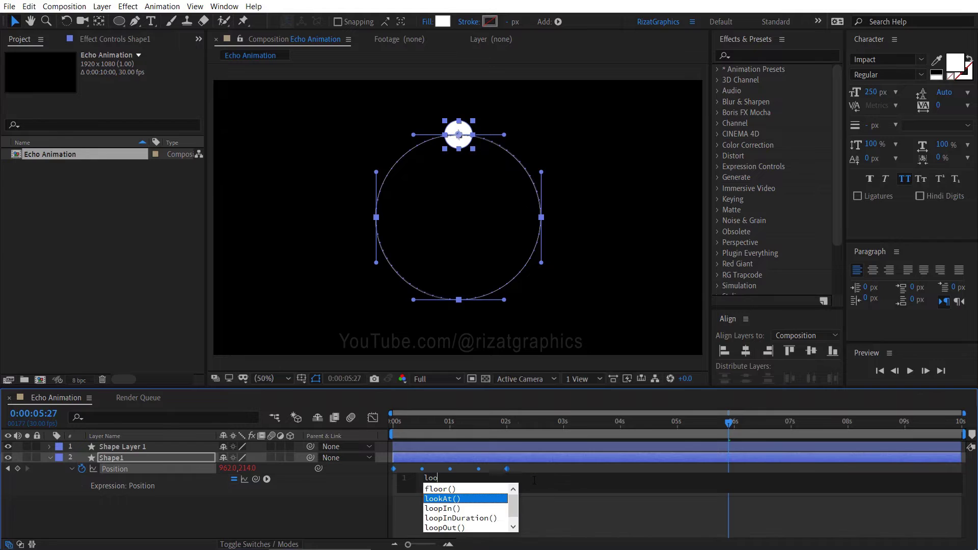
key(Down)
key(Down)
key(Down)
key(Return)
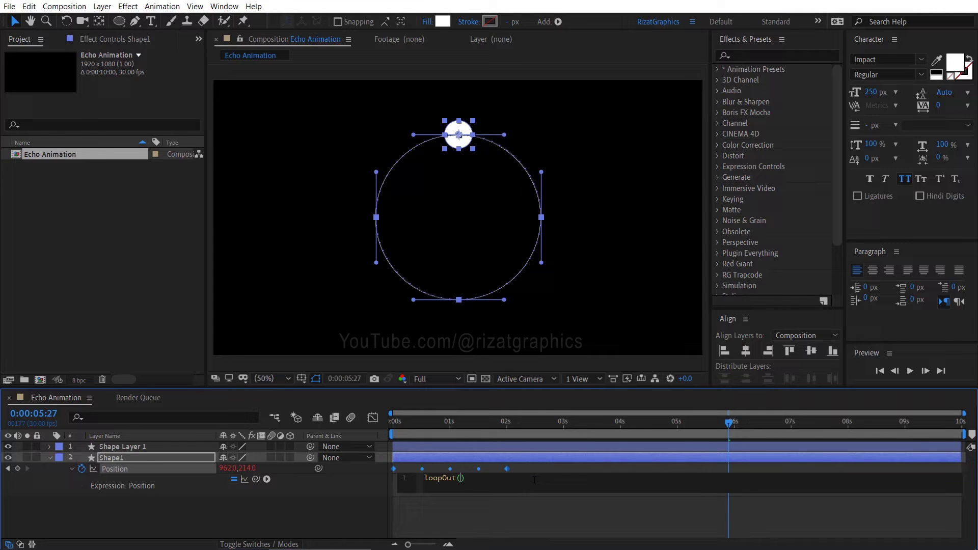
text(")
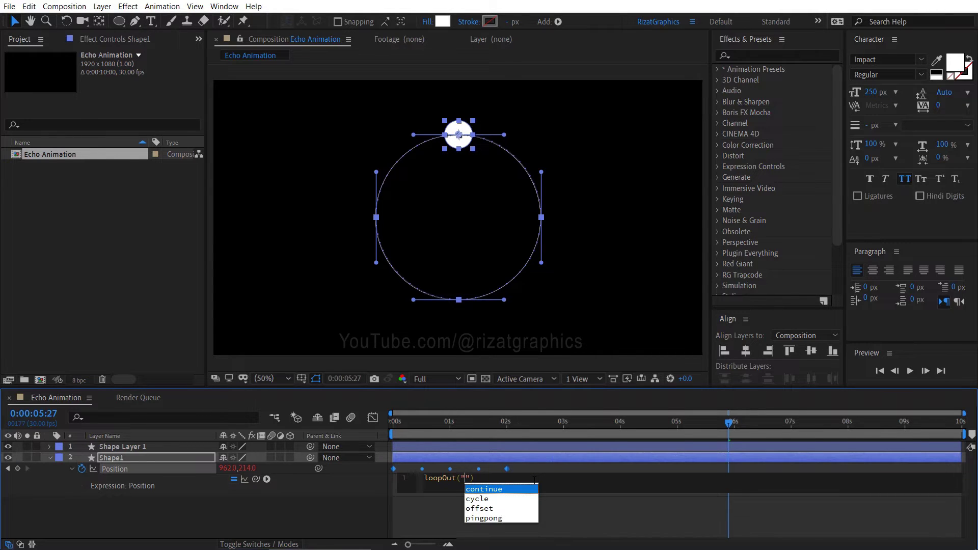
key(Down)
key(Return)
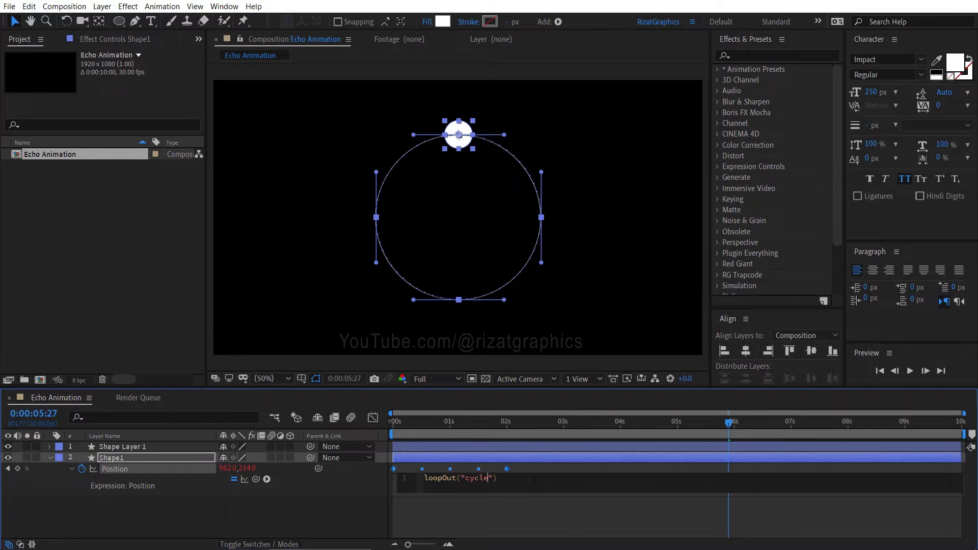
click(460, 504)
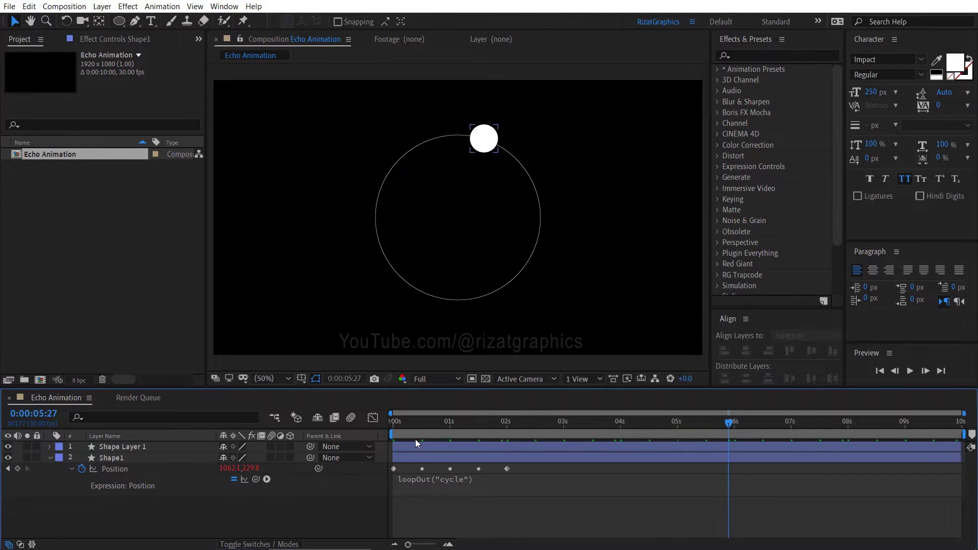
Step: Shift Shape1 about a second earlier, extend it to the comp end, and preview the loop
click(389, 423)
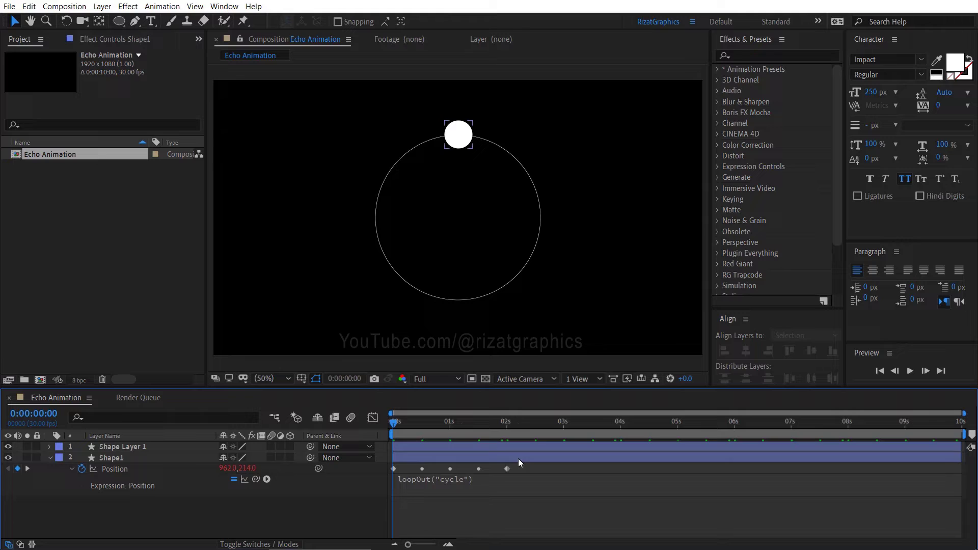
drag(518, 458, 404, 450)
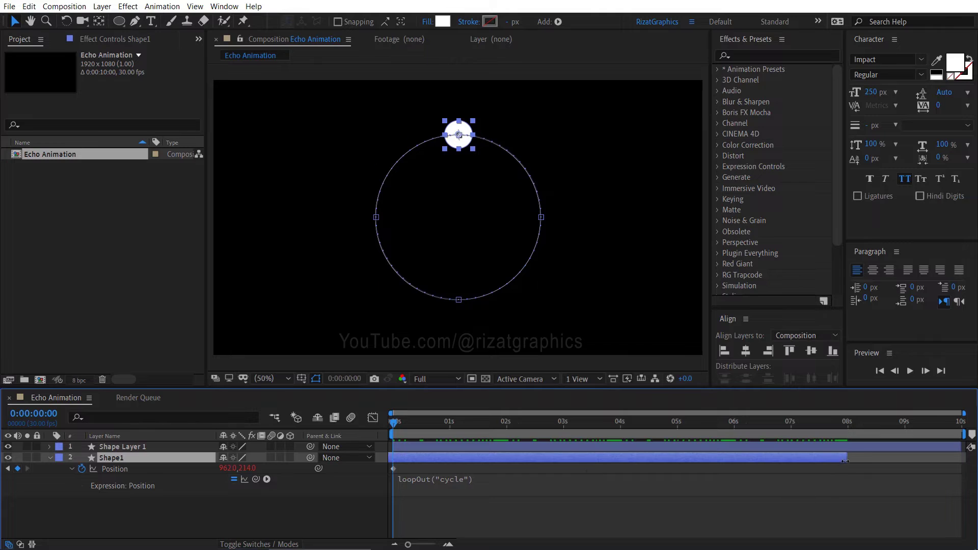
drag(886, 455, 934, 465)
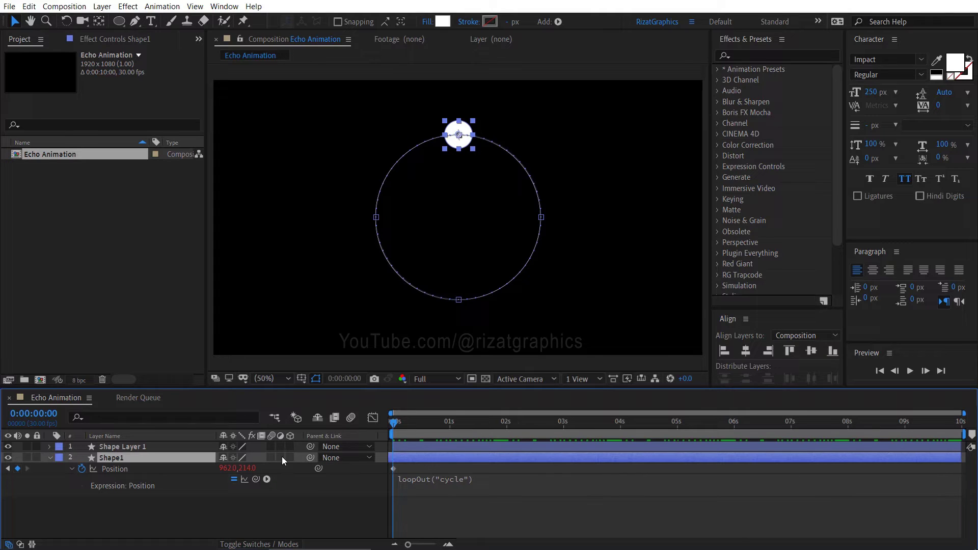
click(50, 457)
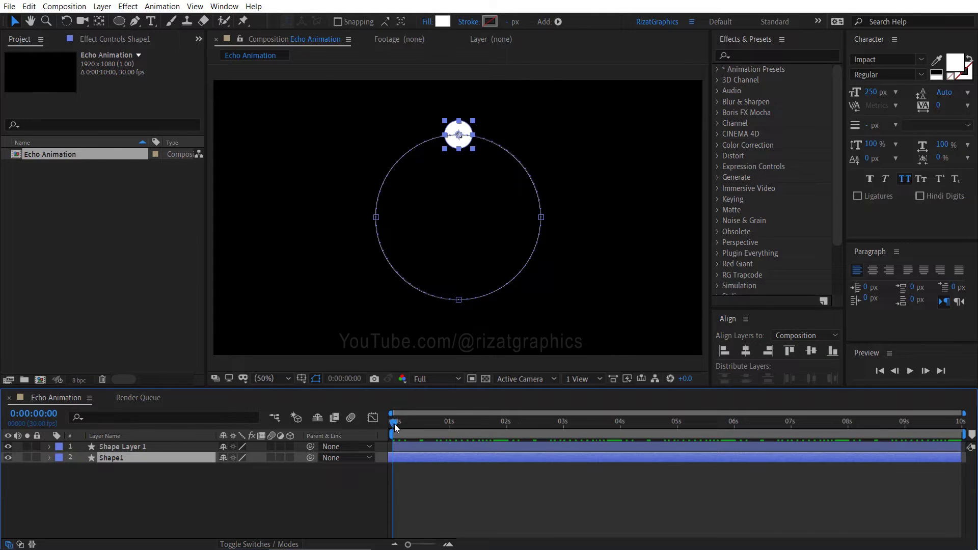
click(906, 374)
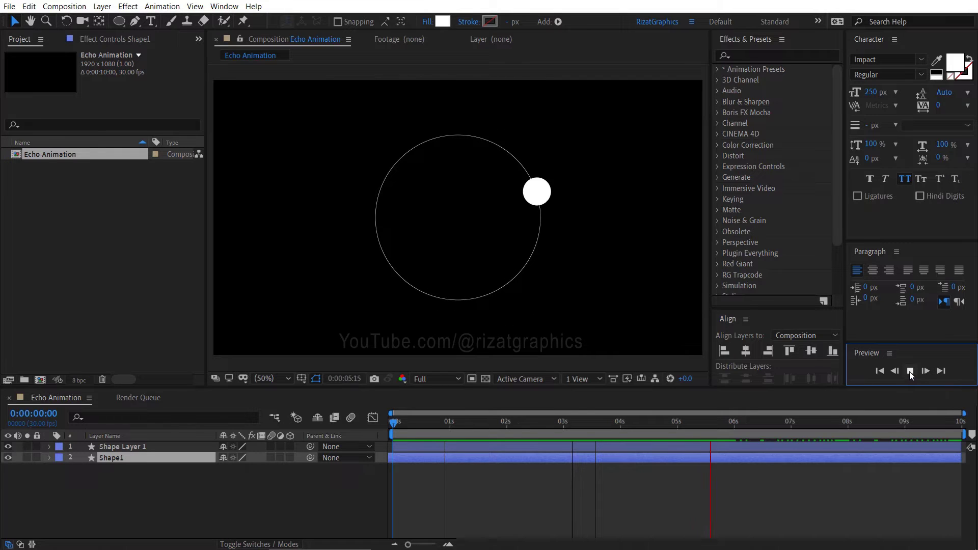
click(909, 371)
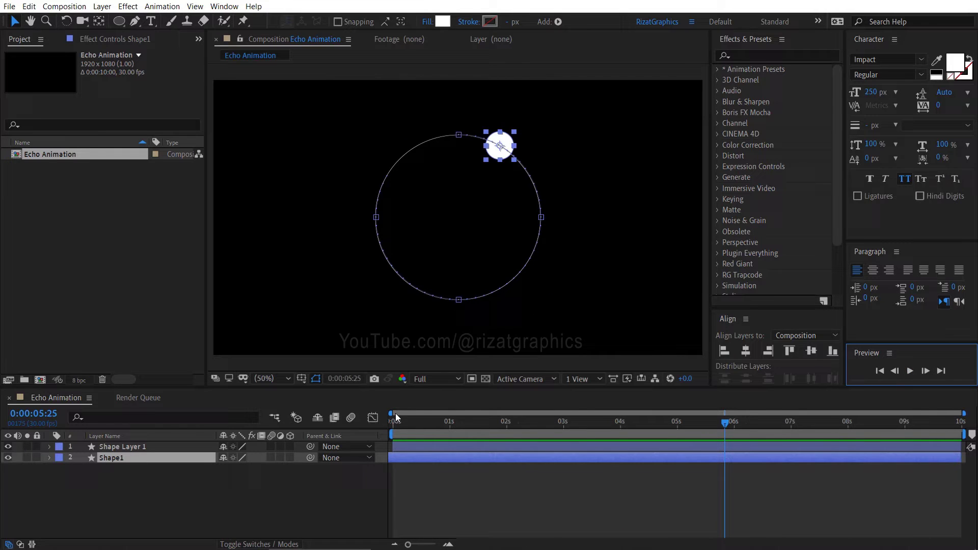
Step: Change the ball's fill colour to orange FF6600
click(386, 425)
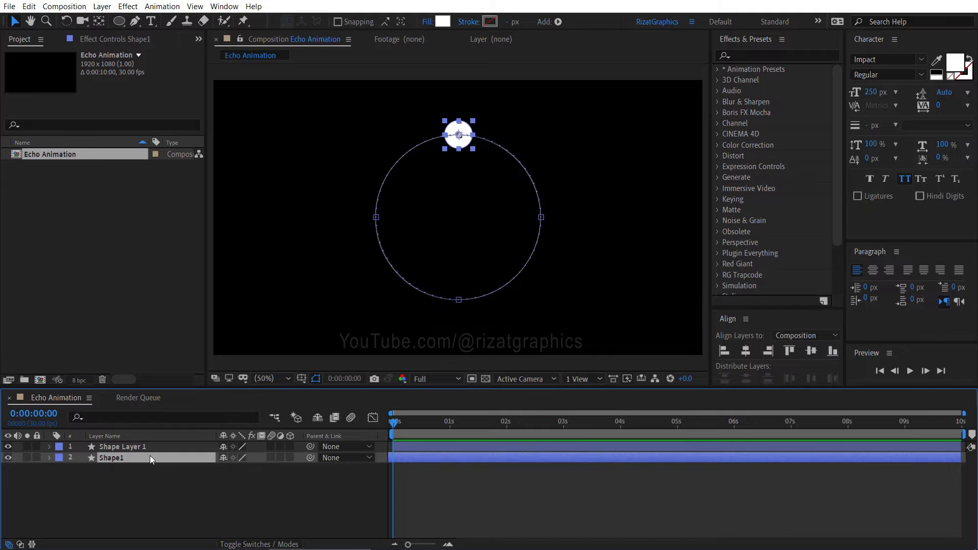
click(443, 21)
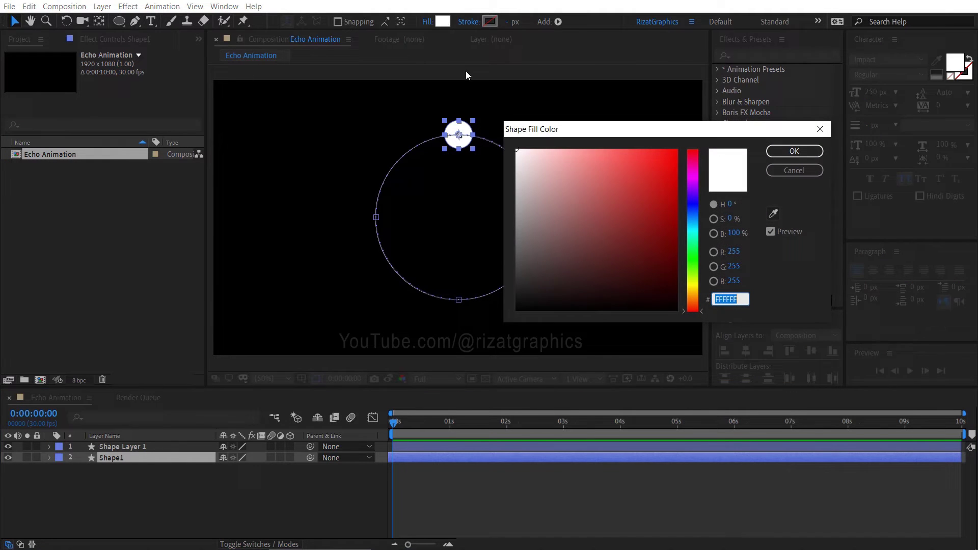
drag(693, 213, 693, 304)
click(641, 169)
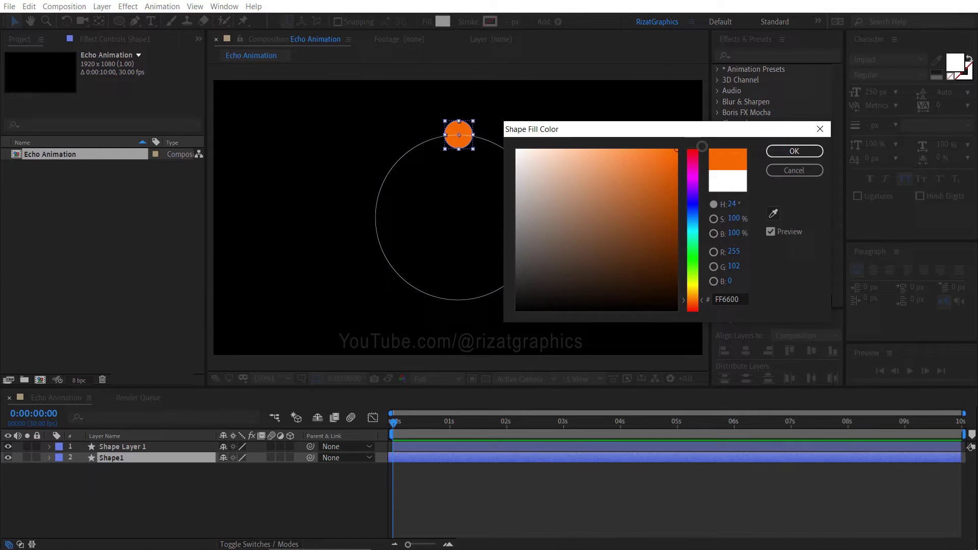
click(780, 150)
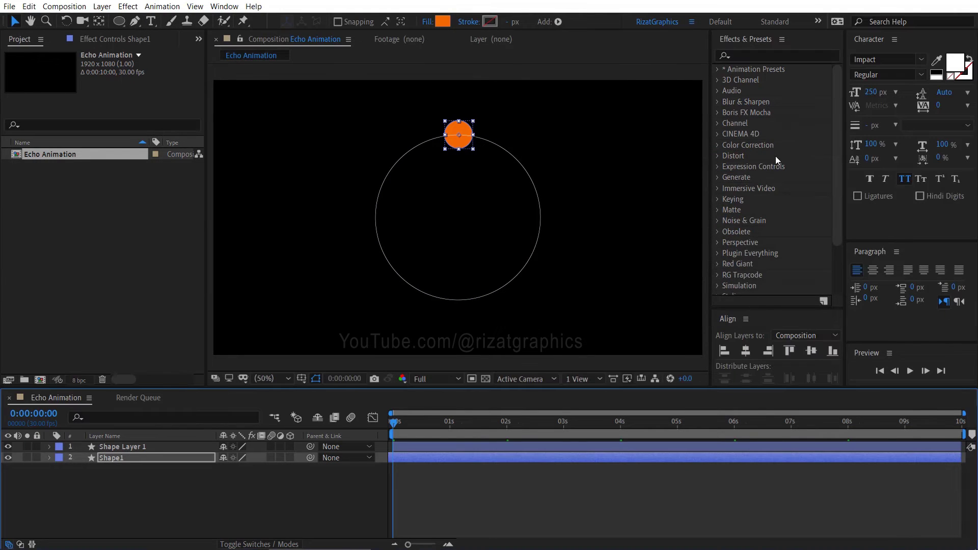
Step: Apply the Echo effect to the orange Shape1 ball
key(Return)
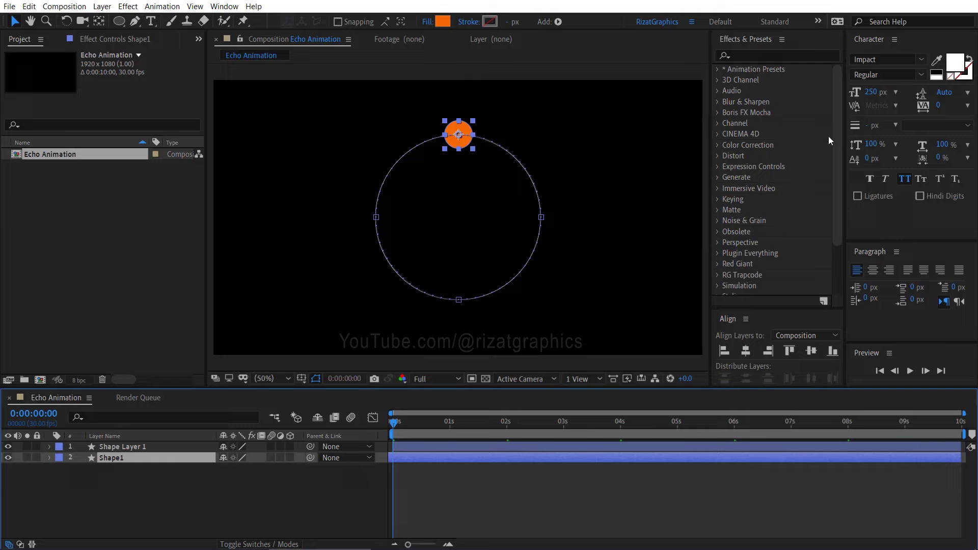
click(813, 56)
text(Echo)
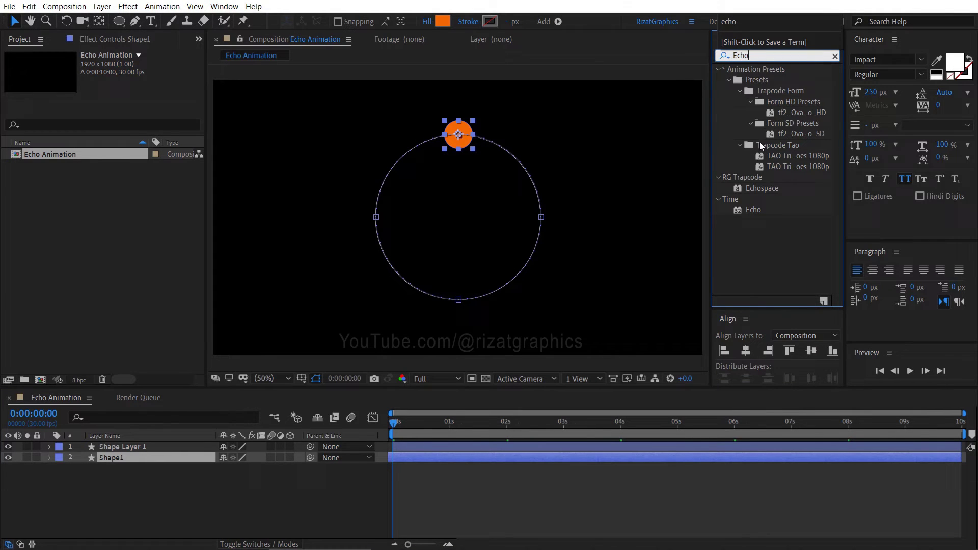
drag(750, 209, 459, 130)
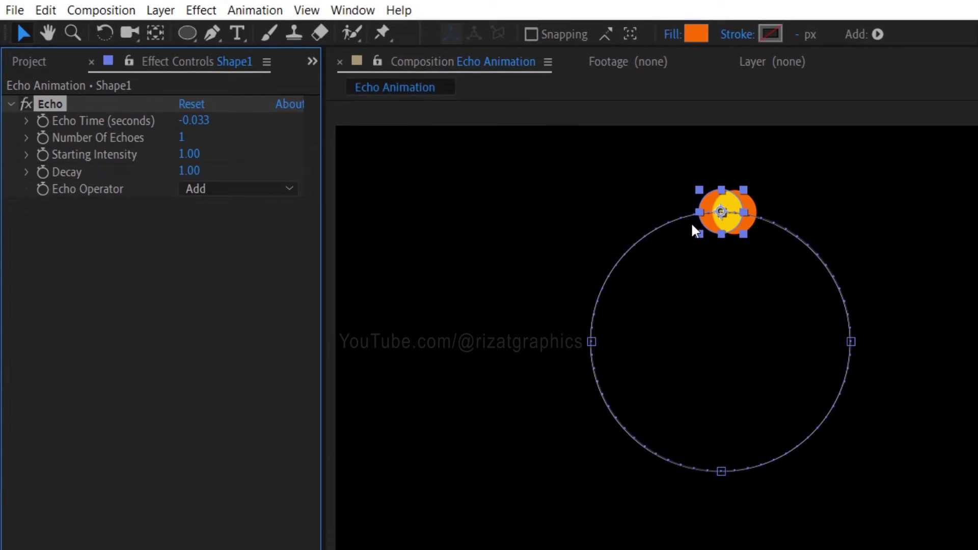
Step: Set Echo Time to -0.020, Number Of Echoes to 40 and Decay to 0.90
click(222, 126)
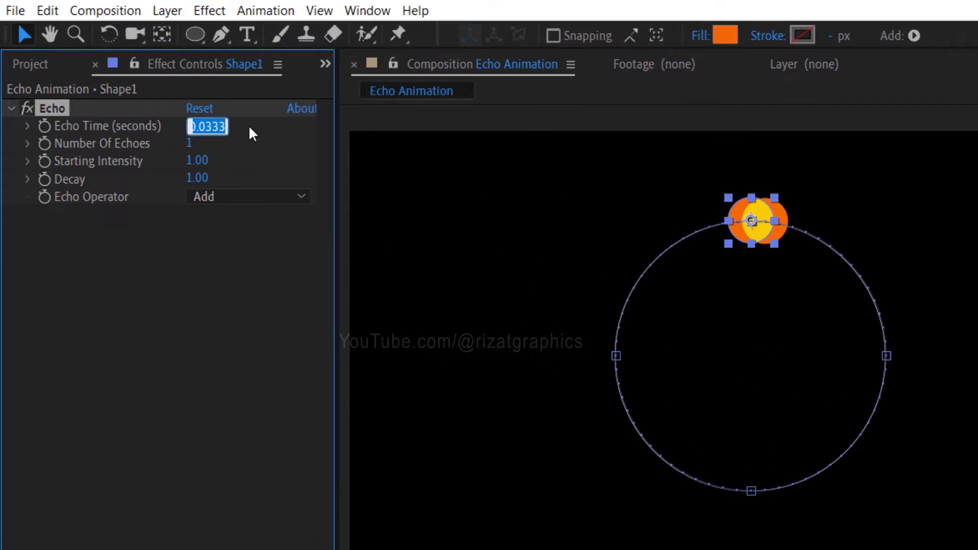
key(End)
key(BackSpace)
key(BackSpace)
key(BackSpace)
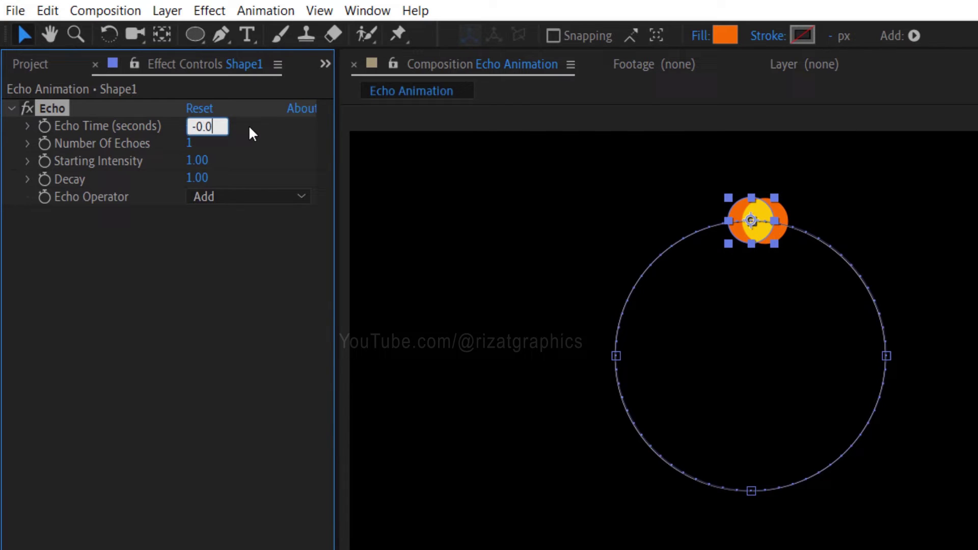
text(20)
key(Return)
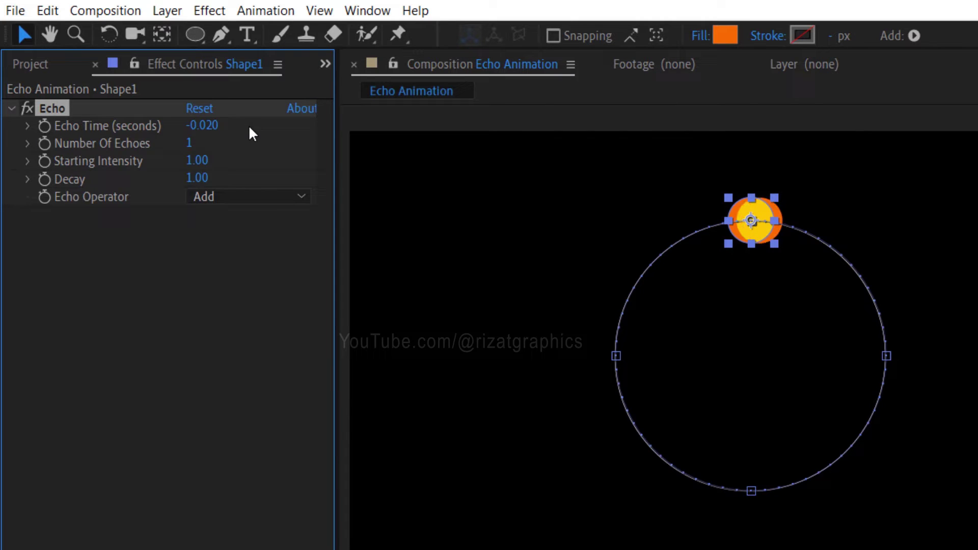
click(188, 144)
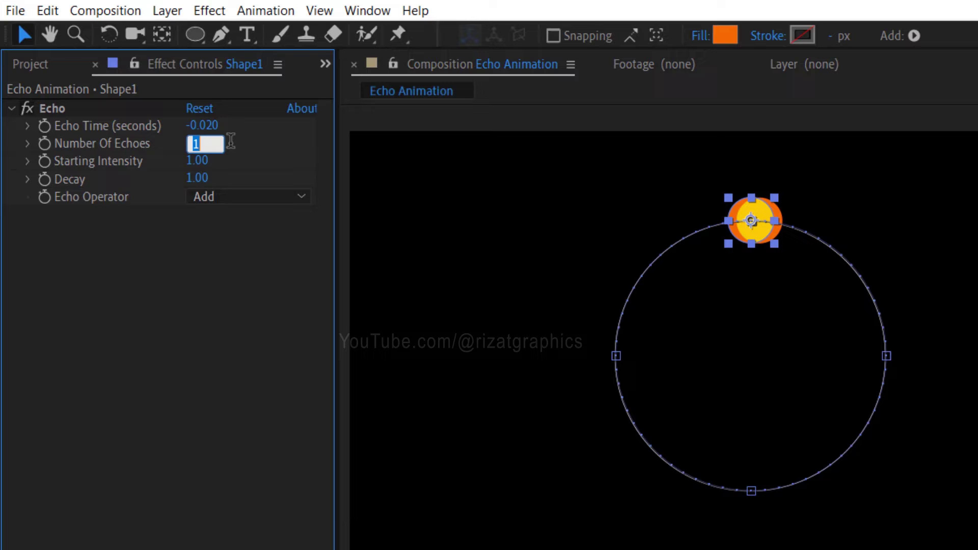
text(40)
key(Return)
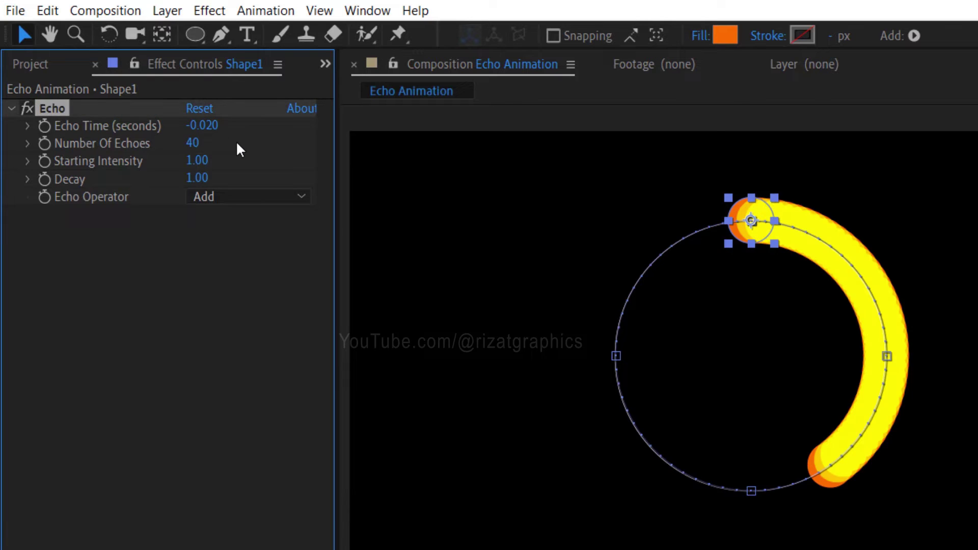
click(197, 178)
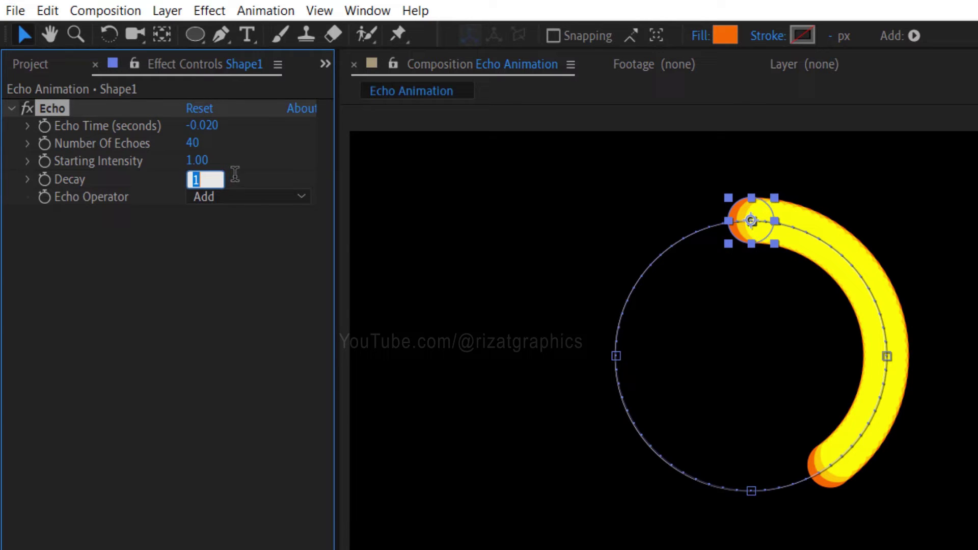
text(0.90)
key(Return)
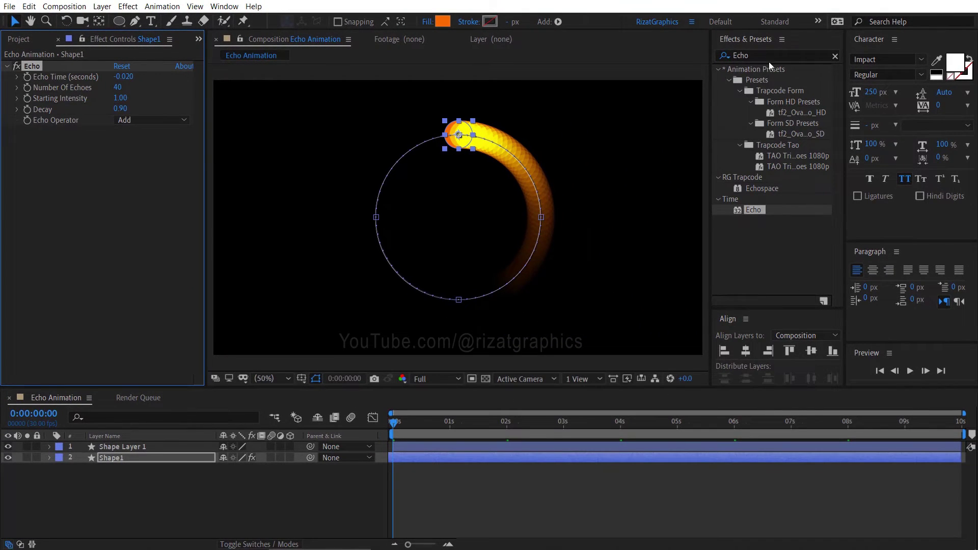
Step: Apply a Gaussian Blur with Blurriness 25 to Shape1, found by searching 'gaus'
click(770, 56)
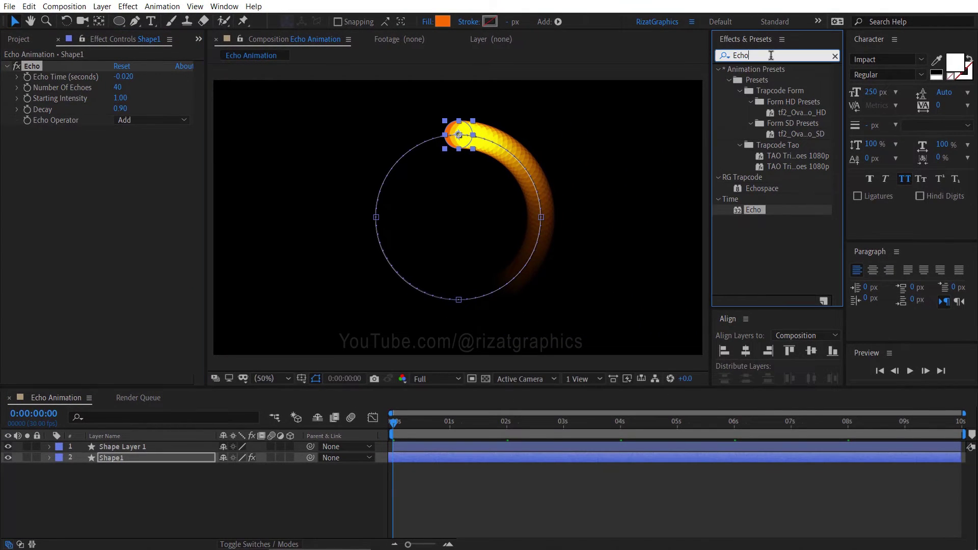
text(gaus)
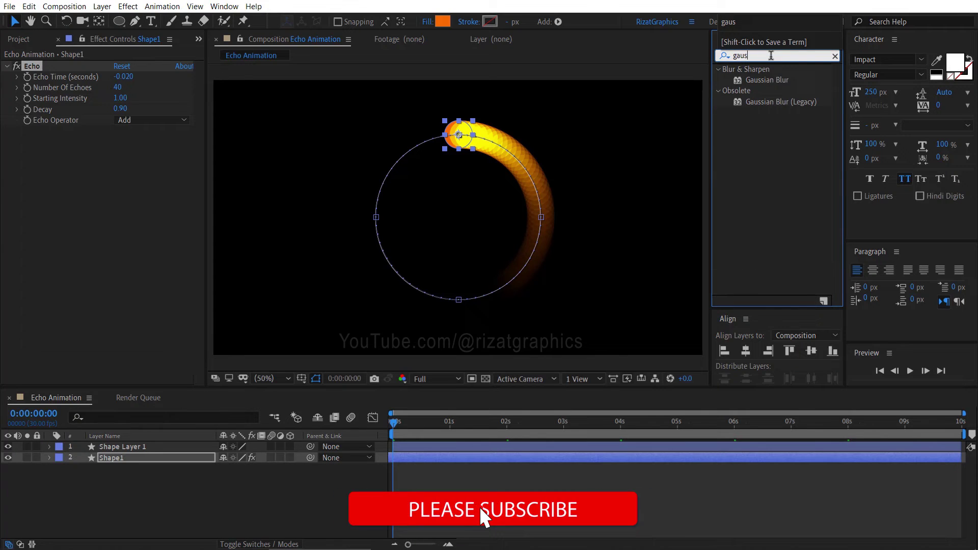
drag(769, 79, 166, 188)
click(118, 141)
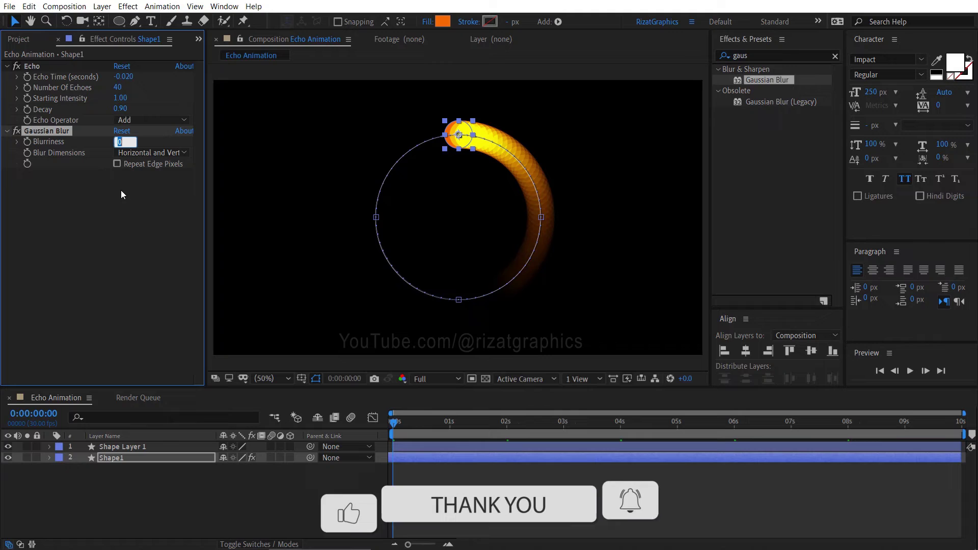
text(25)
key(Return)
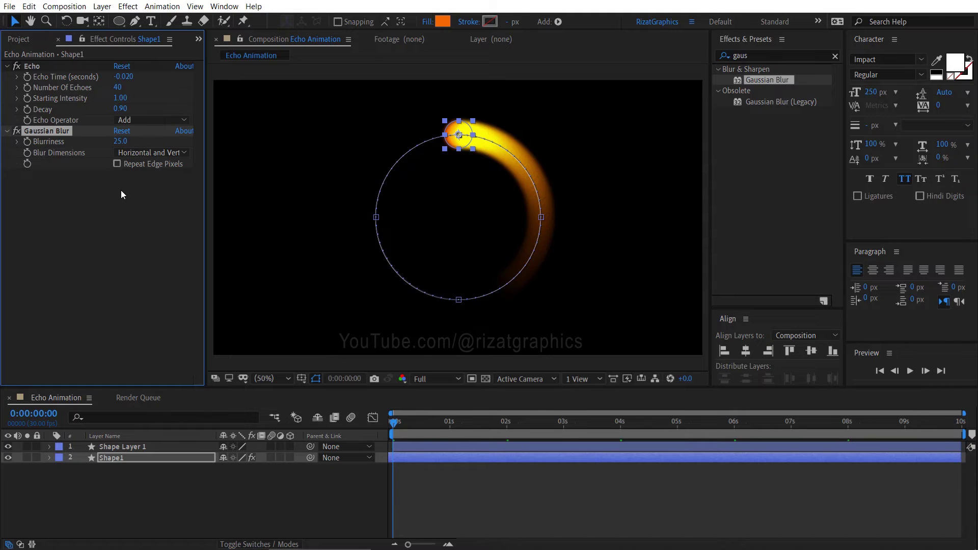
Step: Duplicate Shape1, shift the original earlier in time and extend it to the comp end
click(117, 456)
key(ctrl+d)
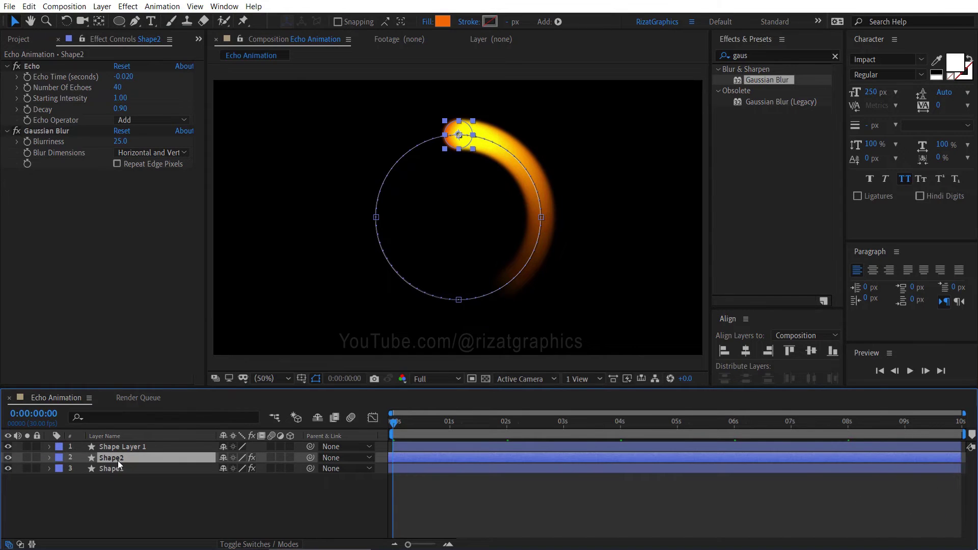
click(118, 468)
drag(465, 473, 409, 466)
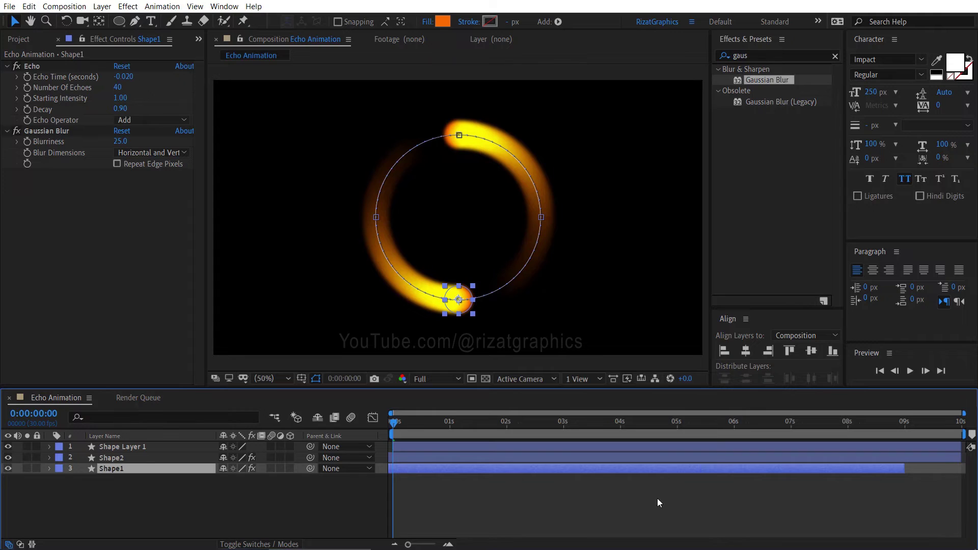
drag(903, 470, 962, 470)
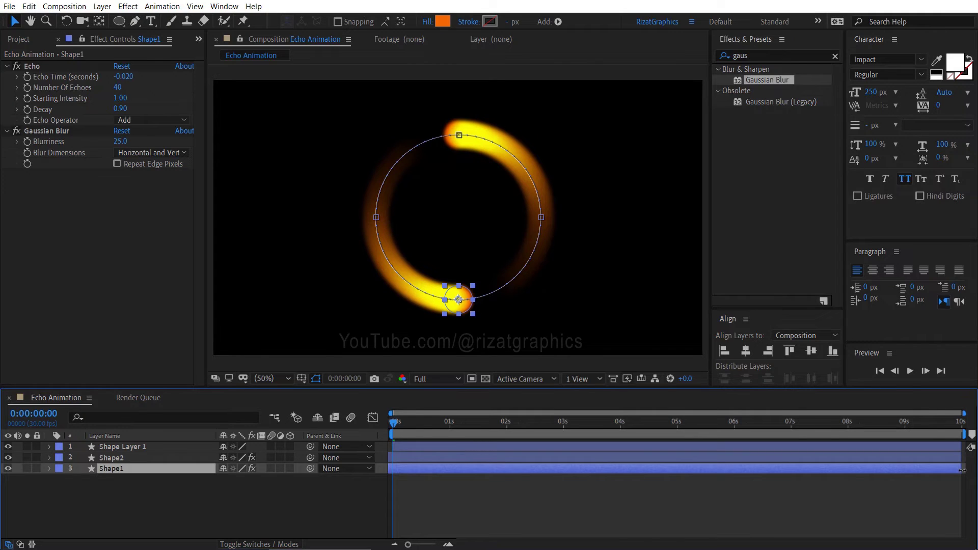
Step: Change Shape1's fill colour to a deep blue (004EFF)
click(442, 26)
click(694, 214)
drag(696, 217, 696, 207)
Step: Hide Shape Layer 1's circle path and preview the orange and blue trails
click(792, 151)
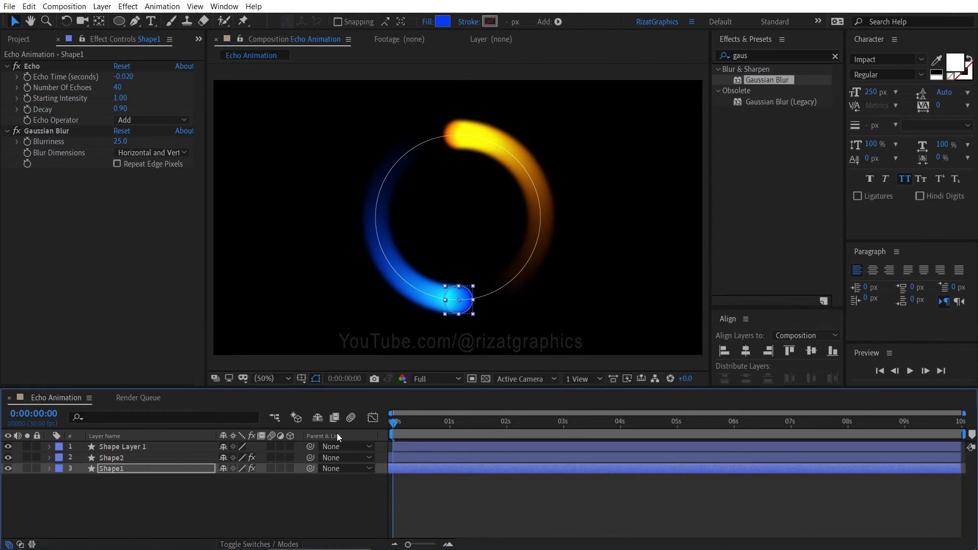
click(7, 446)
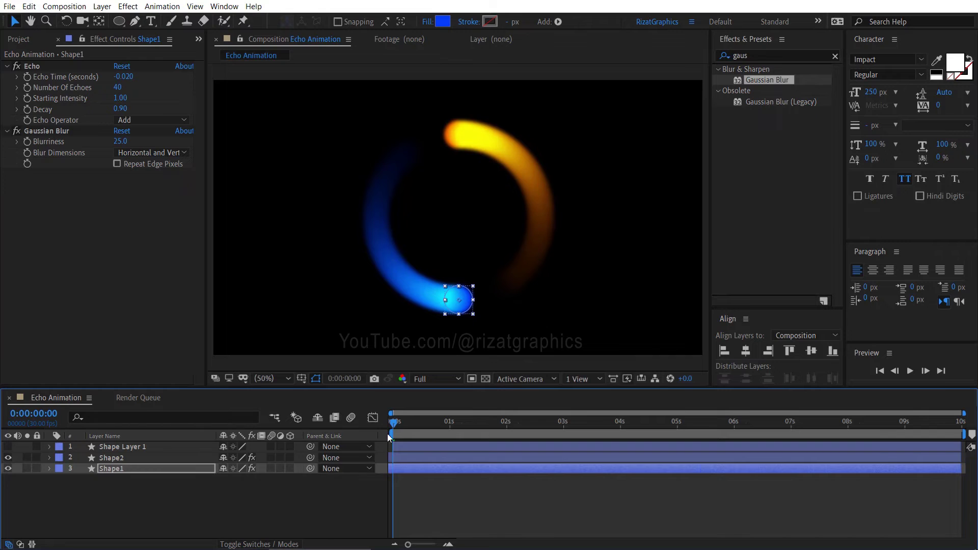
click(909, 371)
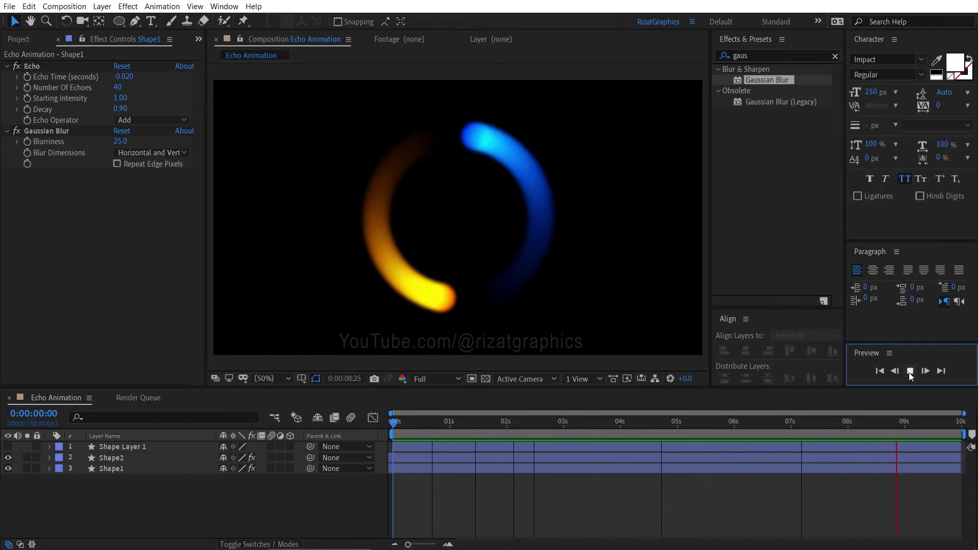
Step: Set Shape2's Rectangle Path 1 Roundness to 0 for square corners
click(909, 371)
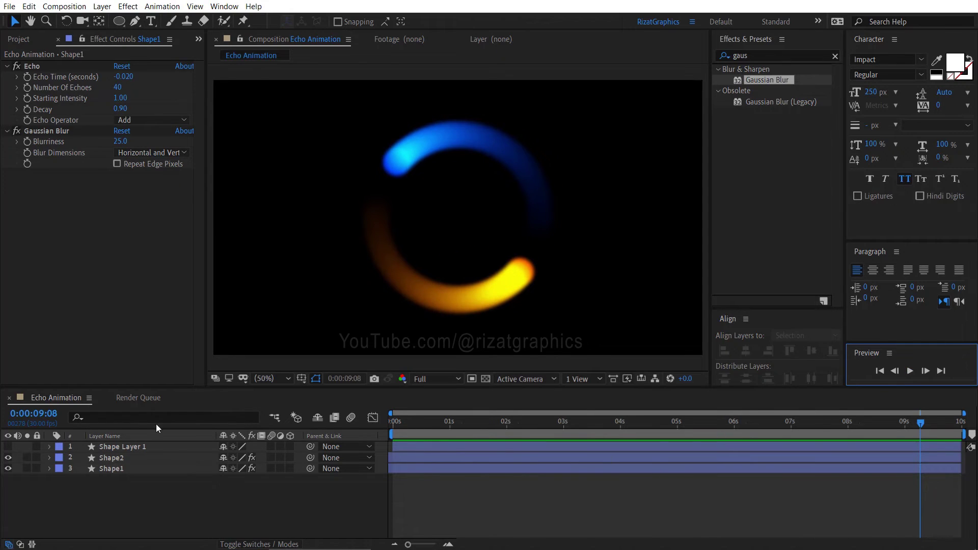
click(118, 457)
click(49, 458)
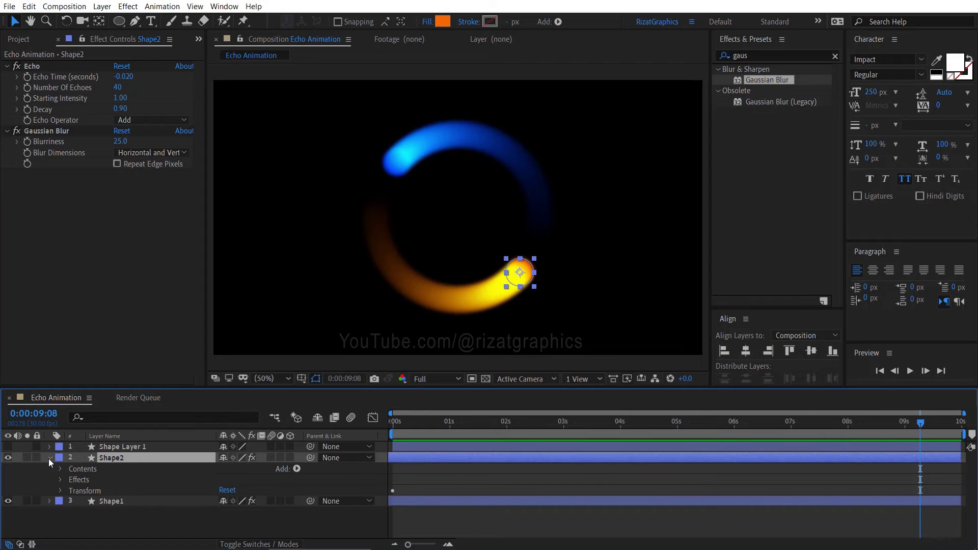
click(60, 469)
click(71, 480)
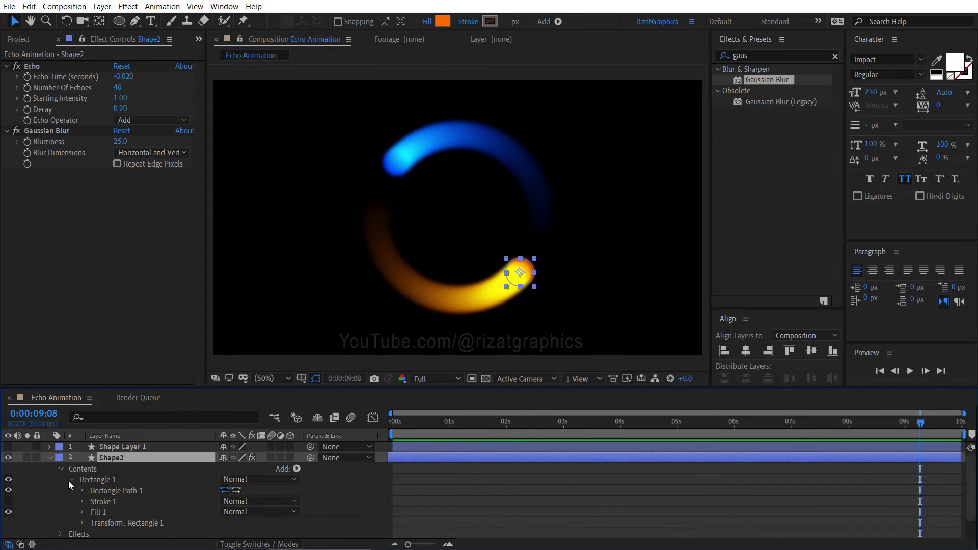
click(82, 490)
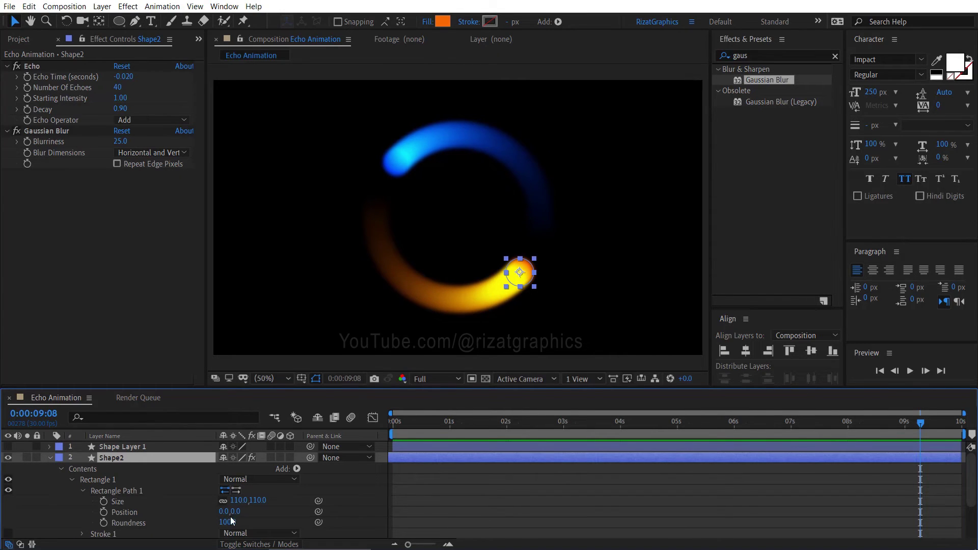
text(0)
click(254, 521)
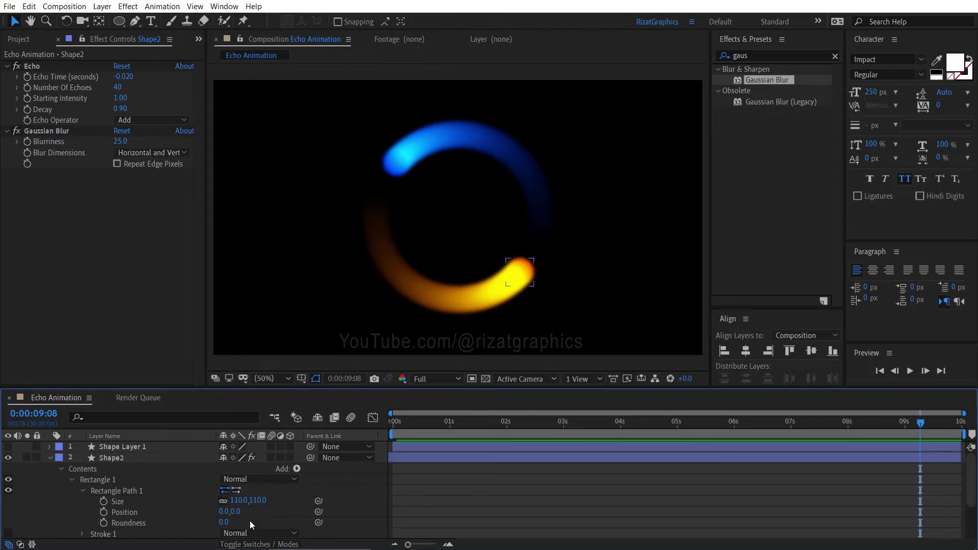
click(49, 457)
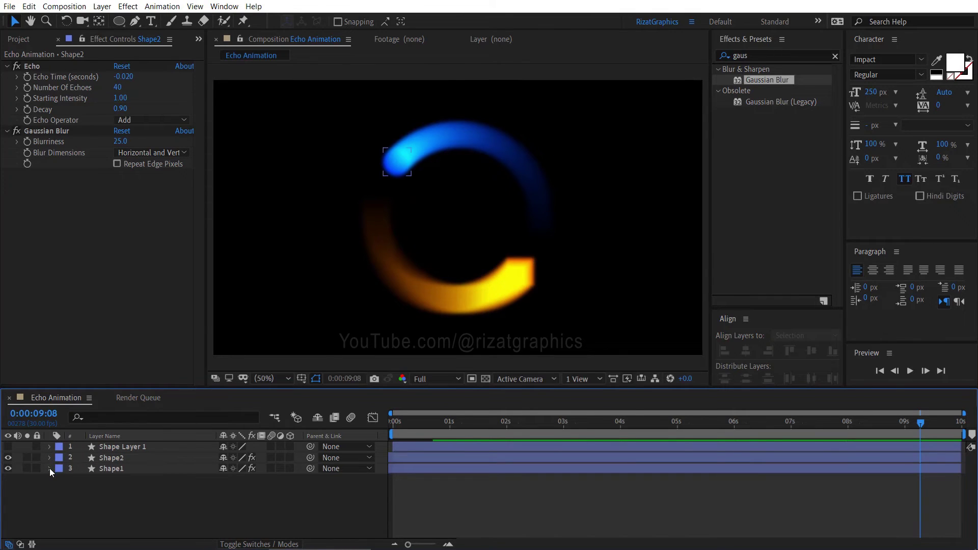
Step: Set Shape1's Rectangle Path 1 Roundness to 0 and collapse the layer
click(49, 469)
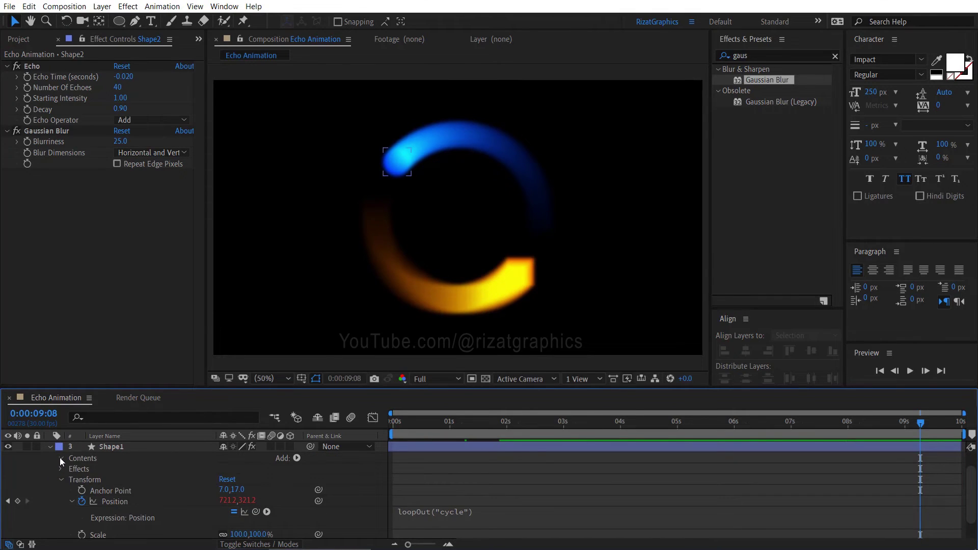
click(61, 458)
click(72, 468)
click(83, 480)
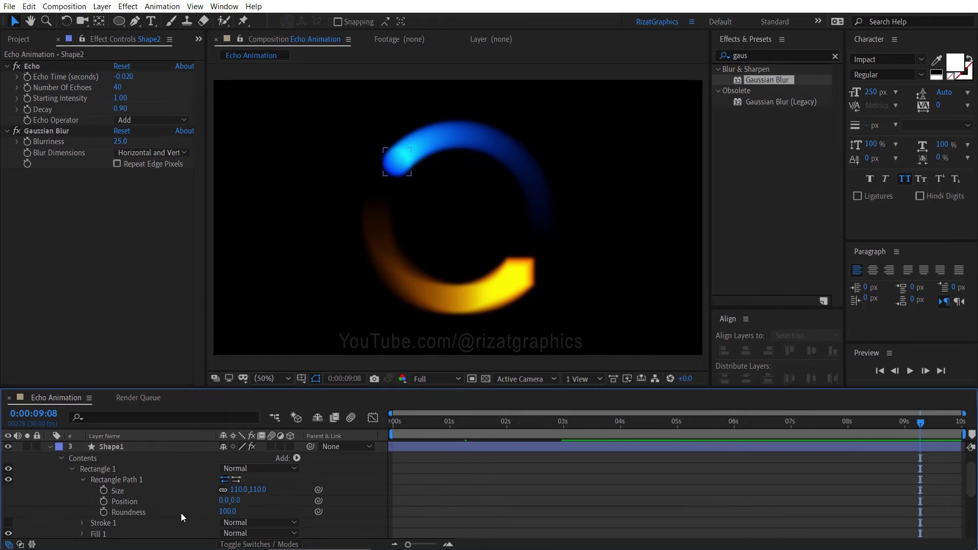
click(227, 512)
text(0)
key(Return)
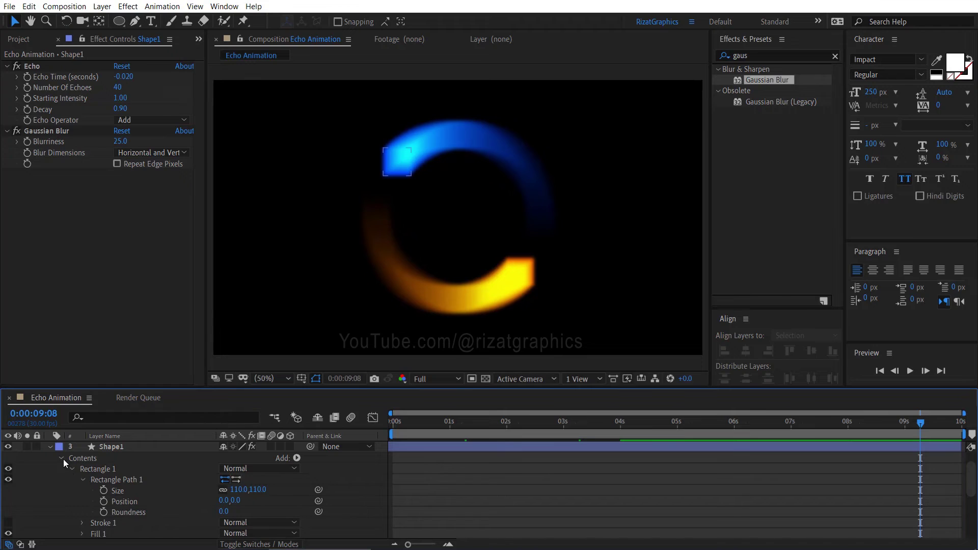
click(50, 446)
Step: Set Shape2's fill to None
click(119, 459)
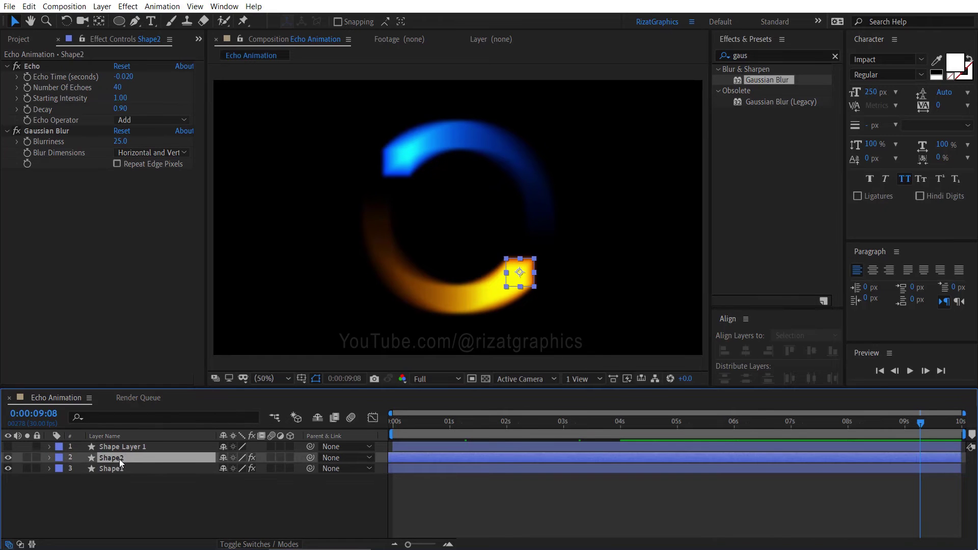
click(442, 23)
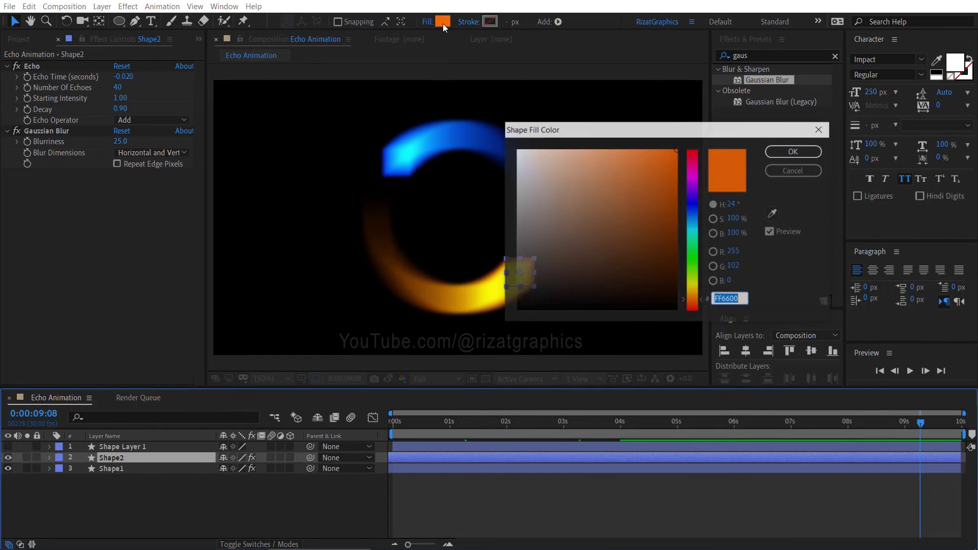
drag(742, 297, 708, 297)
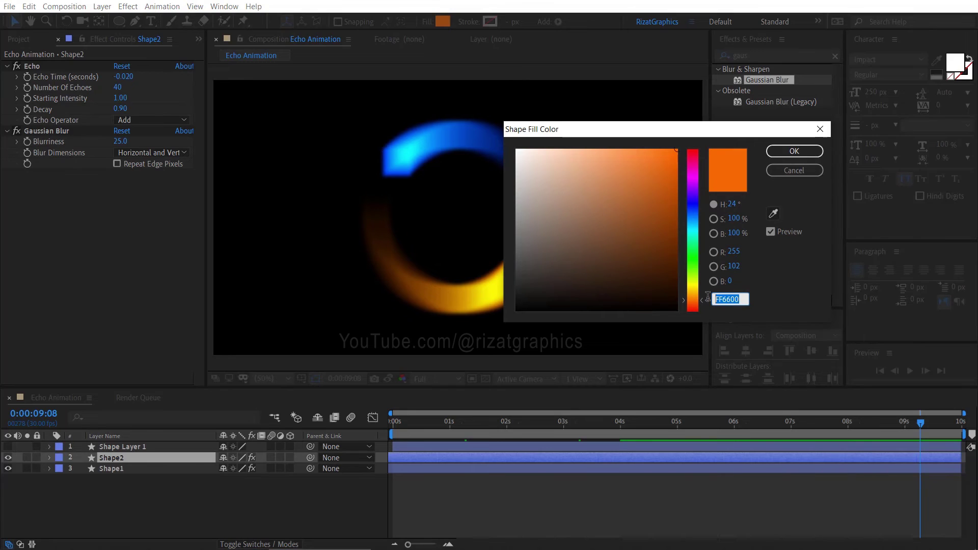
click(802, 154)
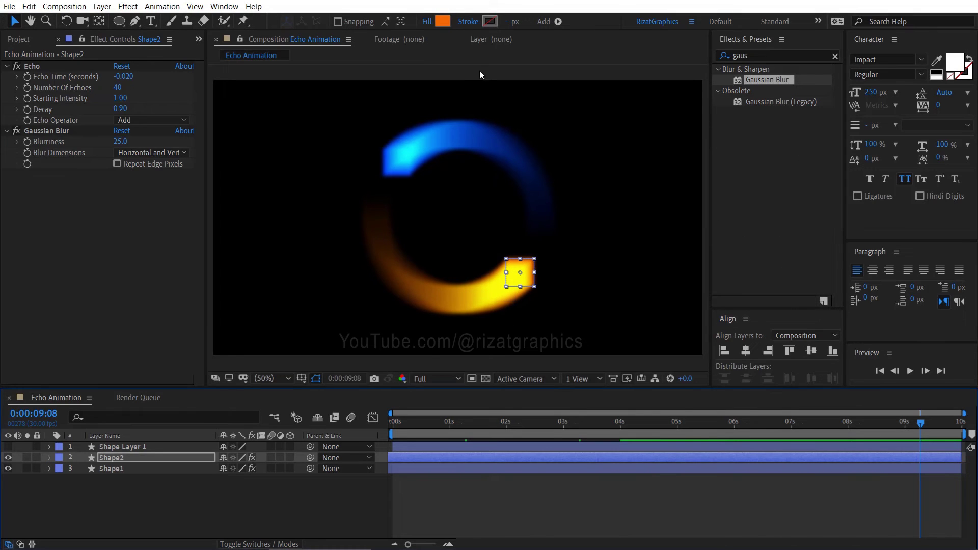
click(428, 22)
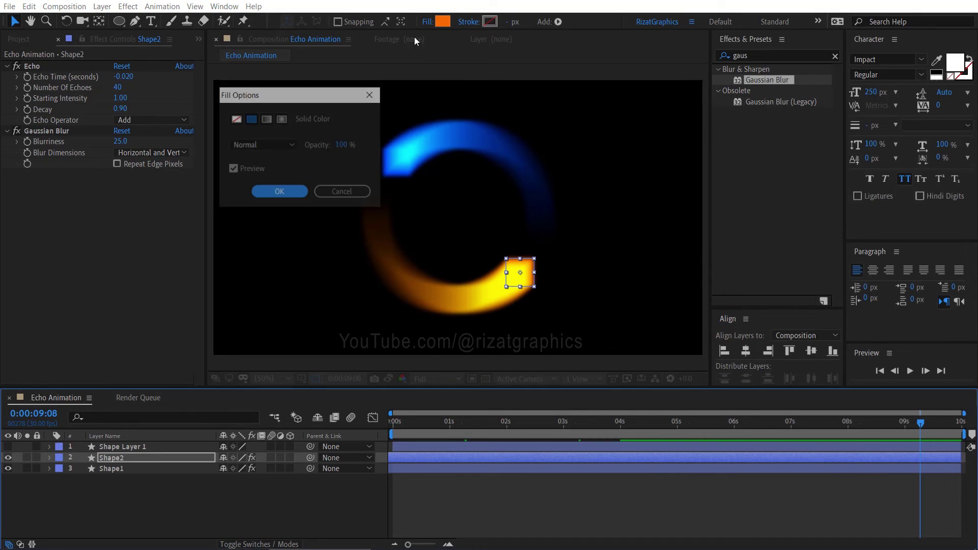
click(235, 119)
click(278, 193)
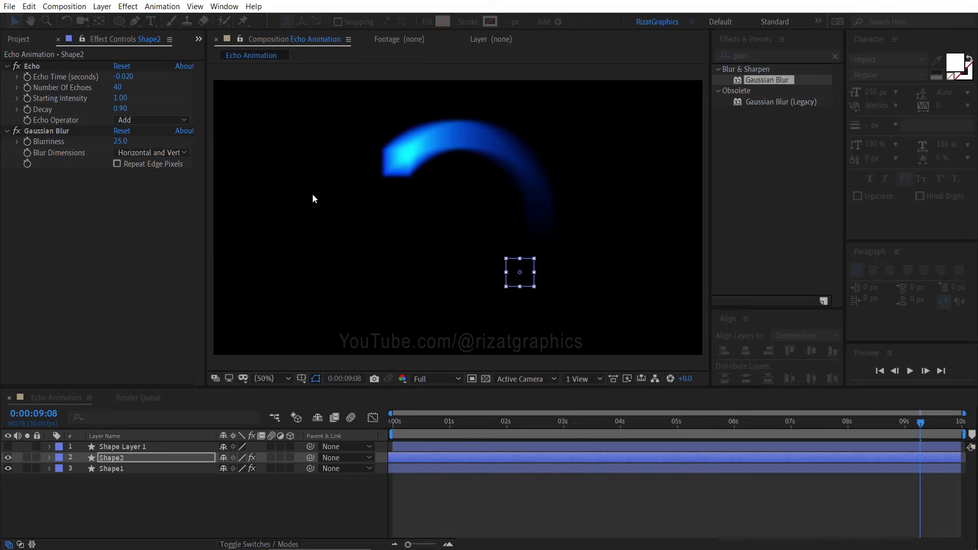
Step: Give Shape2 an orange FF6600 stroke 10 px wide
click(490, 22)
text(FF6600)
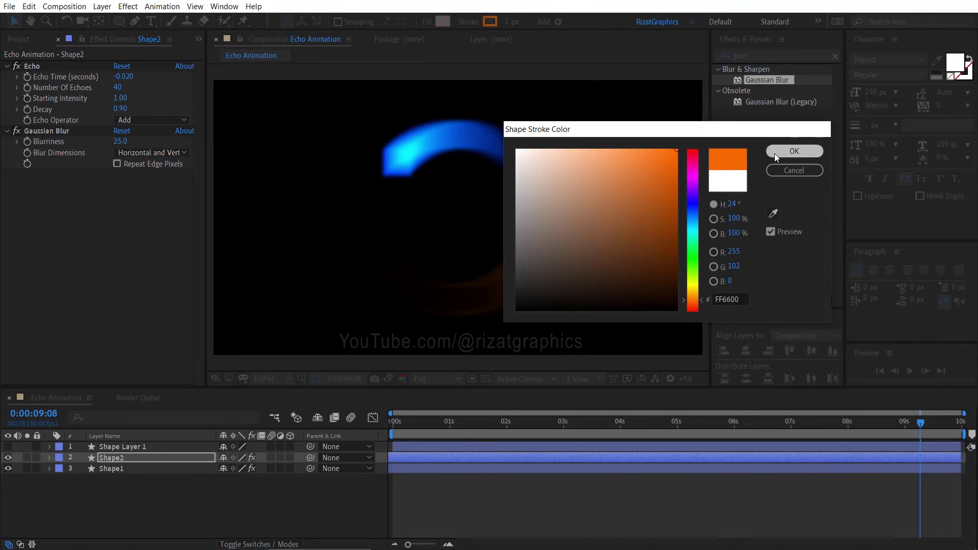
click(774, 153)
click(517, 22)
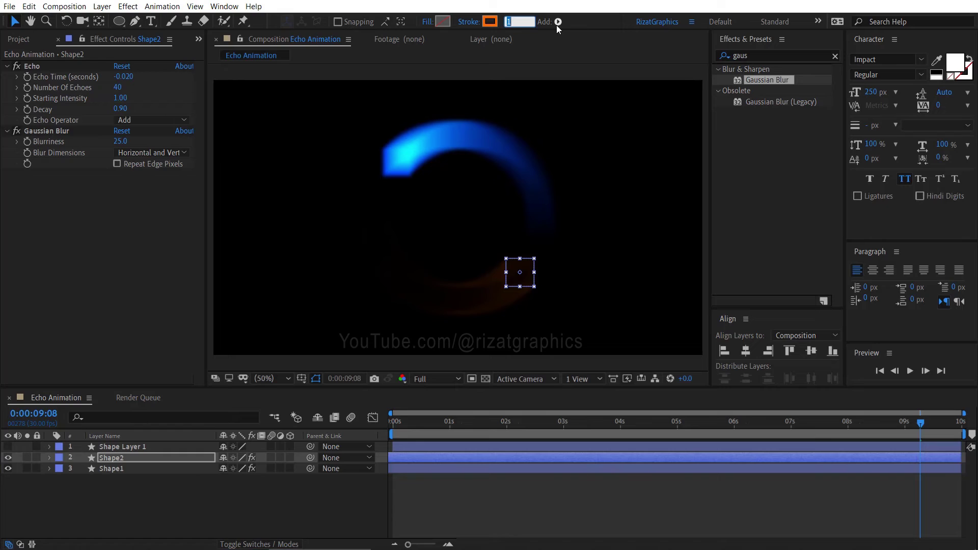
text(10)
key(Return)
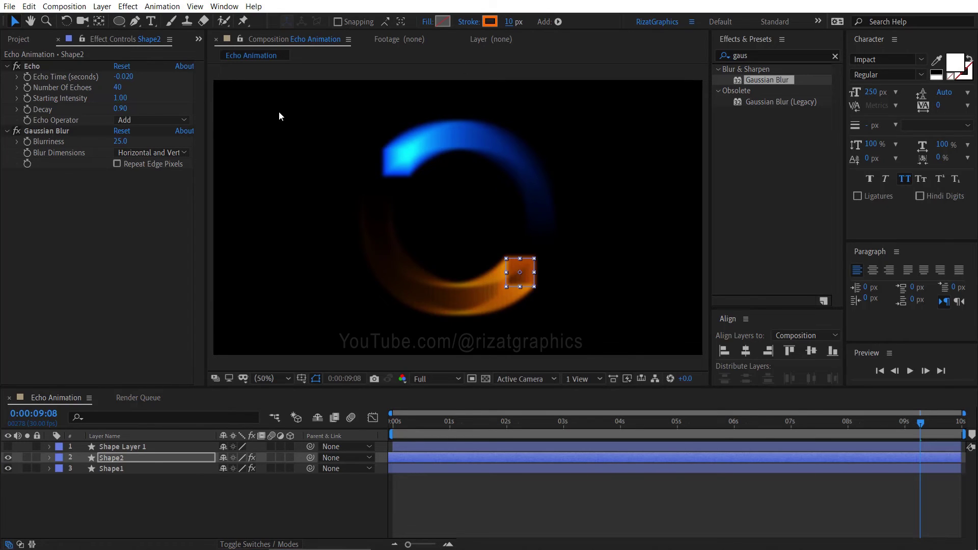
Step: Lower Shape2's Gaussian Blur Blurriness to 5
click(123, 141)
text(5)
key(Return)
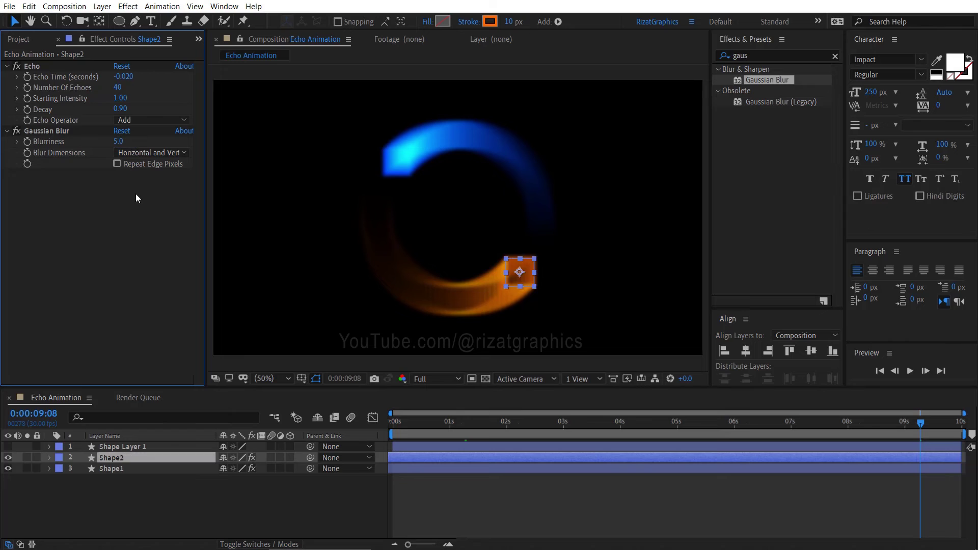
Step: Set Shape1's fill to None, removing the blue fill
click(121, 468)
click(439, 23)
click(794, 152)
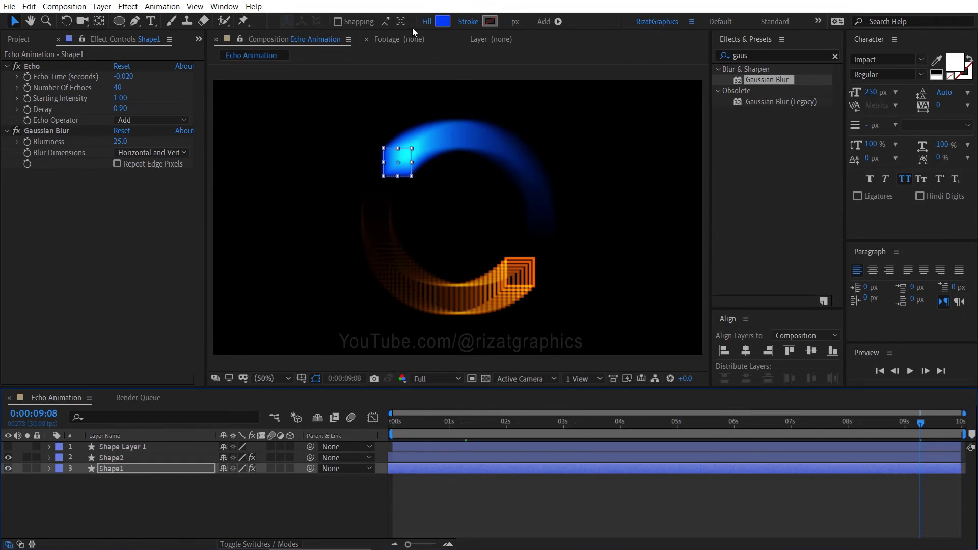
click(427, 21)
click(234, 118)
click(277, 192)
Step: Give Shape1 a blue stroke 10 px wide
click(490, 21)
click(692, 204)
click(794, 151)
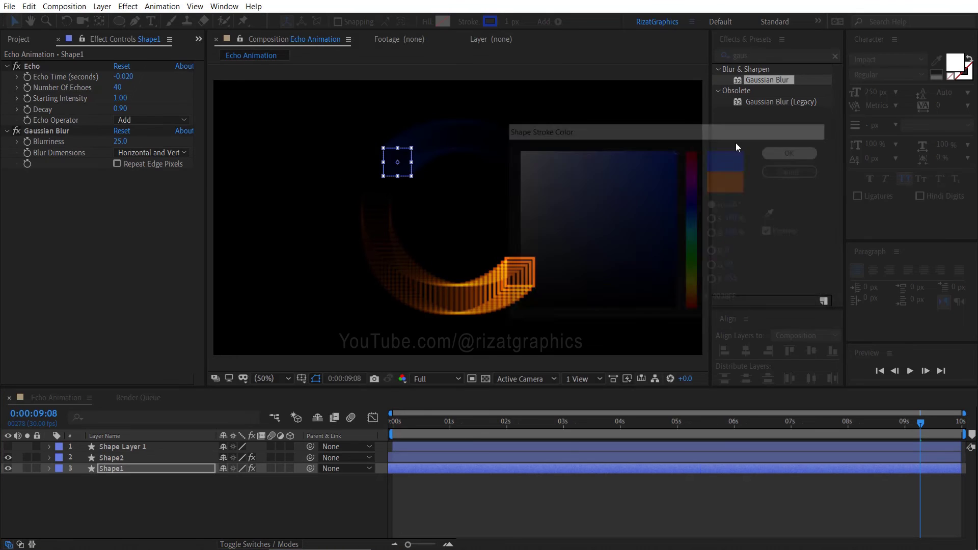
click(530, 22)
text(1.0)
key(Return)
Step: Lower Shape1's Gaussian Blur Blurriness to 5
click(119, 142)
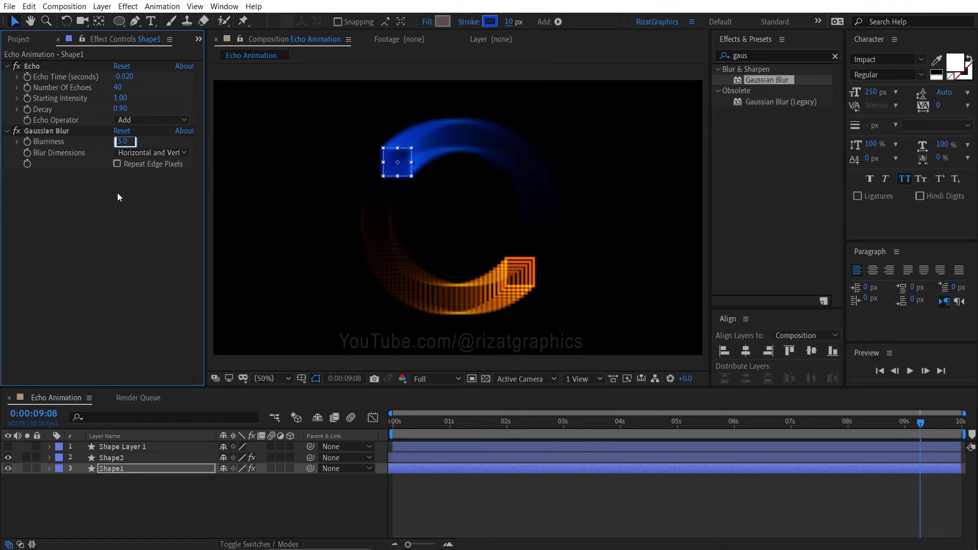
text(5)
key(Return)
Step: Add a time*300 expression to Shape2's Rotation and copy it
key(r)
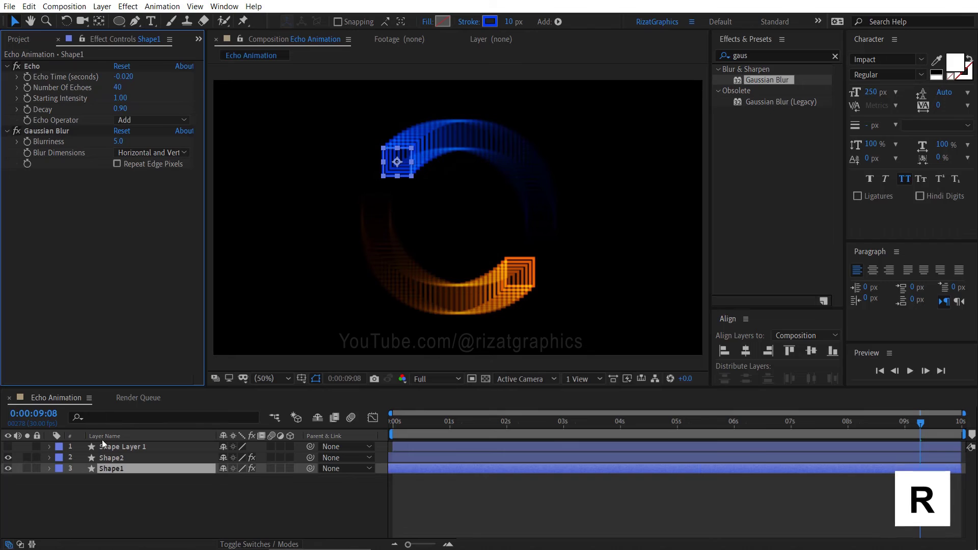
click(107, 459)
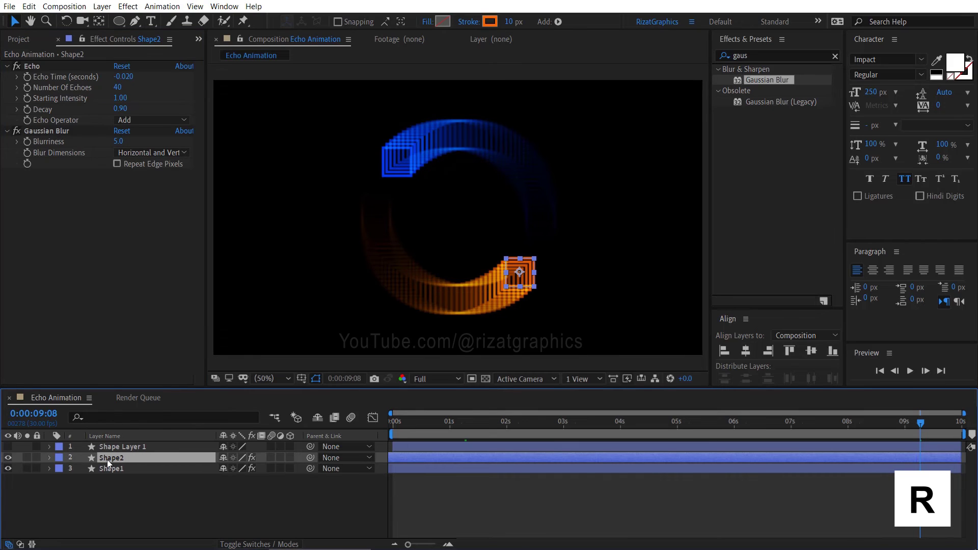
key(r)
key(alt)
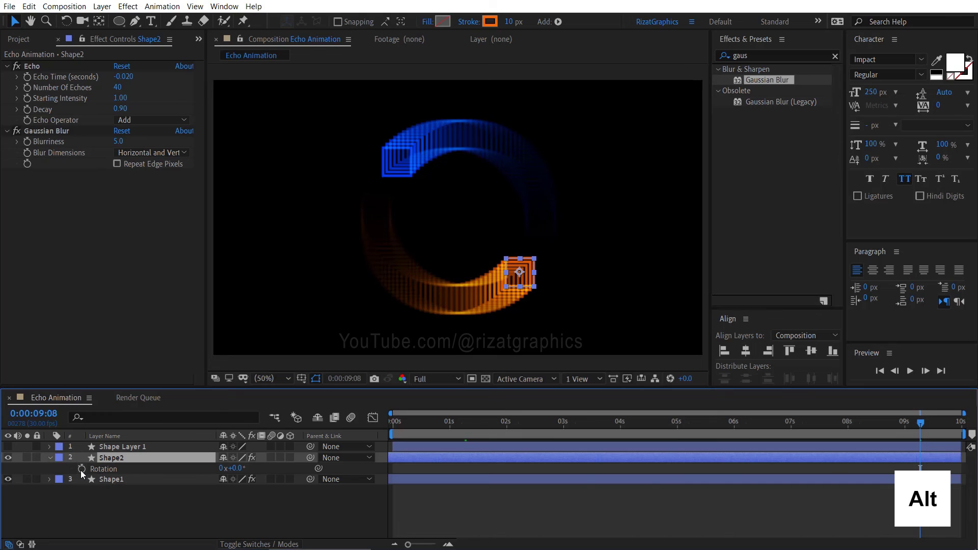
alt+click(82, 468)
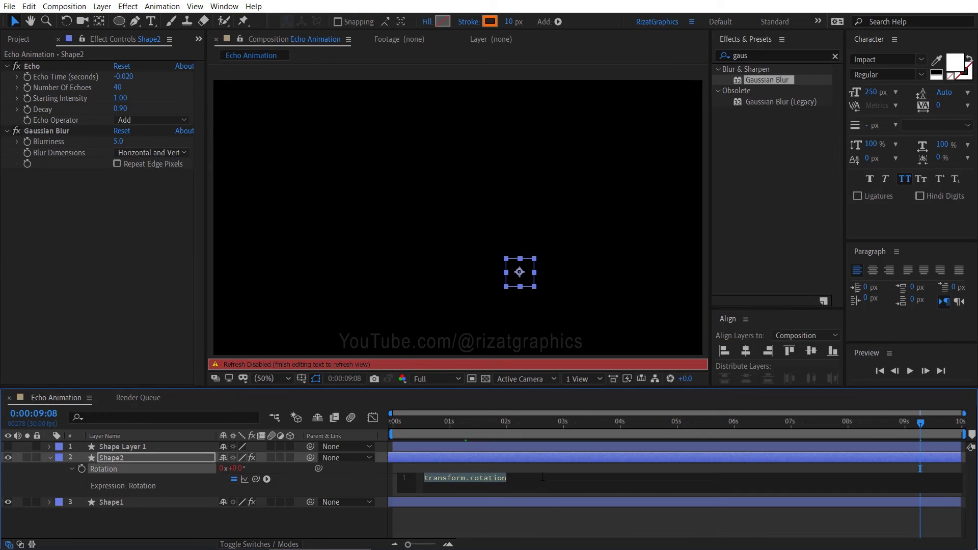
text(time*300)
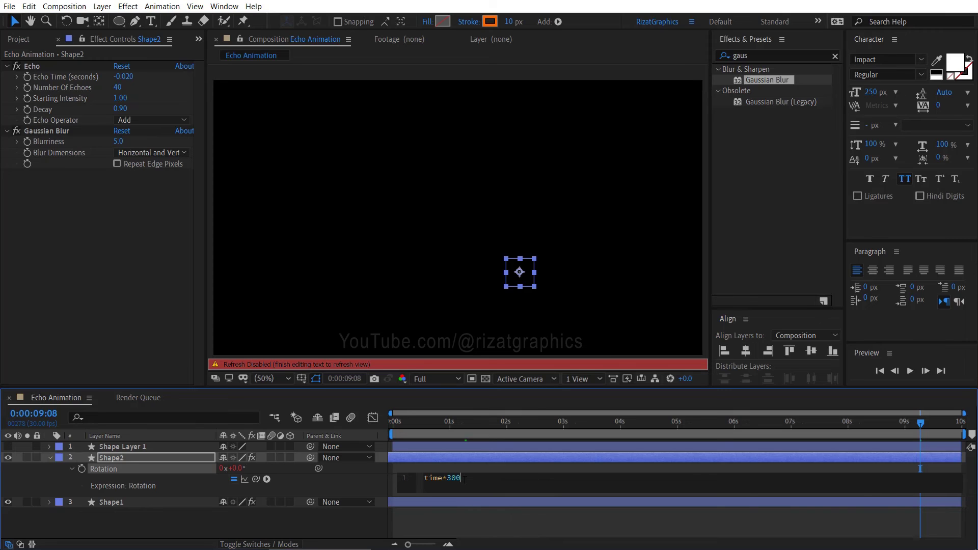
key(ctrl+a)
key(ctrl+c)
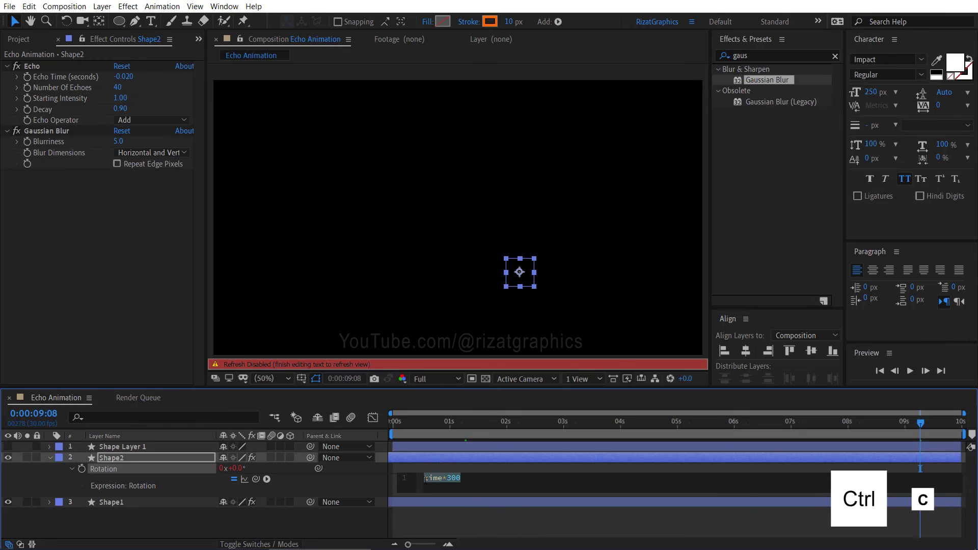
click(132, 503)
Step: Paste the time*300 expression into Shape1's Rotation and collapse both layers
key(r)
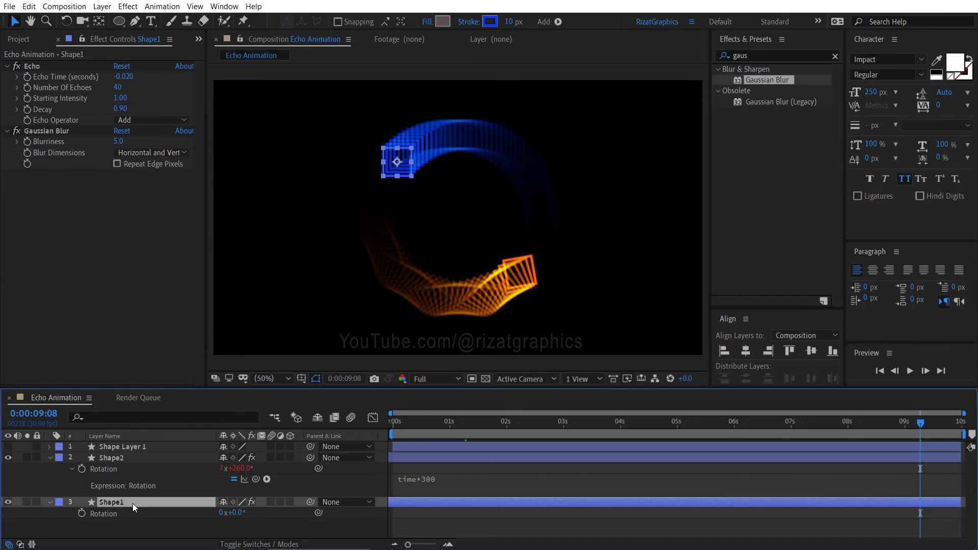
click(94, 514)
alt+click(81, 513)
key(ctrl+v)
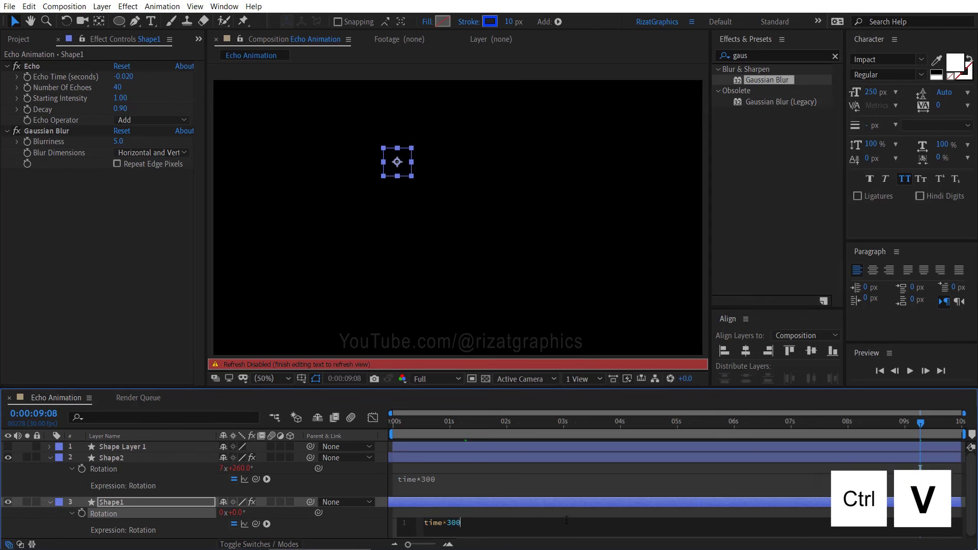
click(511, 503)
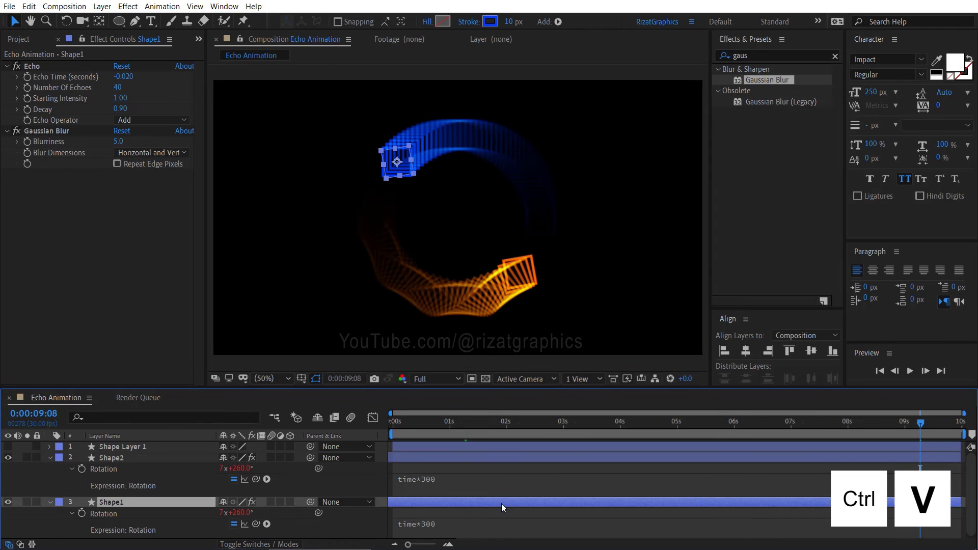
click(50, 458)
click(50, 470)
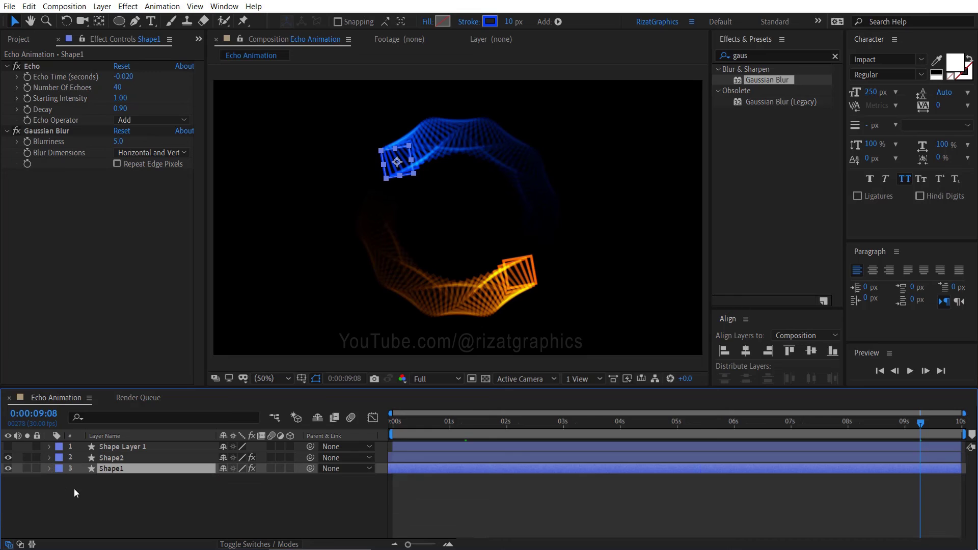
Step: Return the playhead to 0:00:00:00 and play the preview from the first frame
click(74, 488)
drag(396, 424, 382, 424)
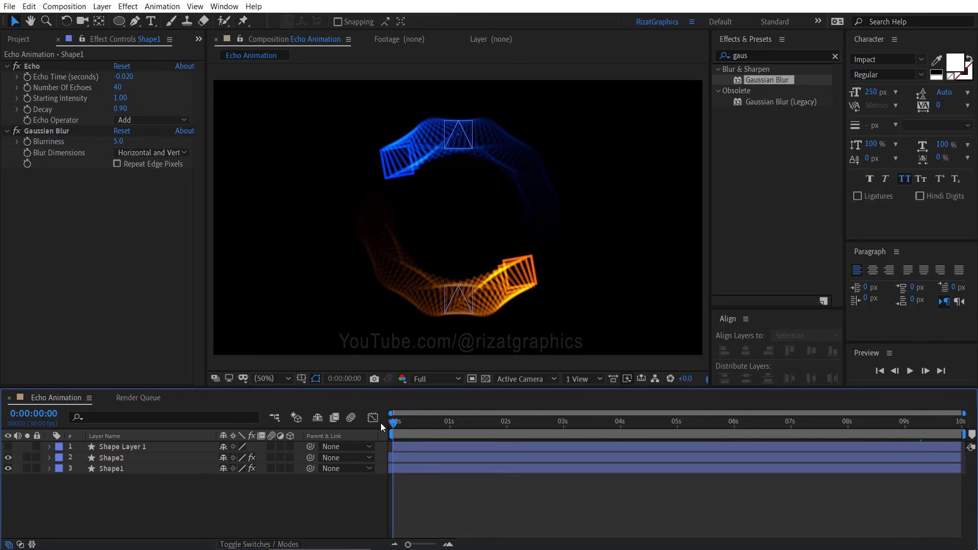
click(910, 372)
click(910, 371)
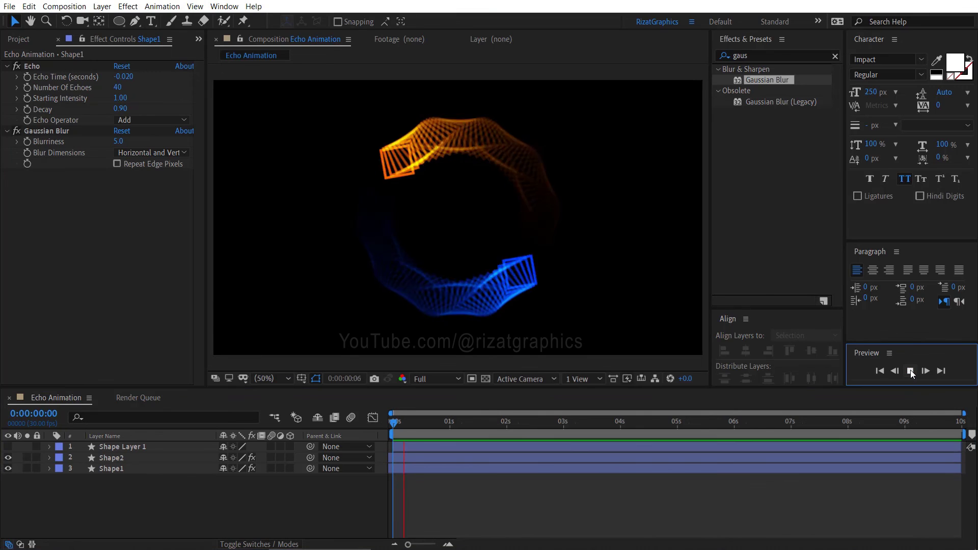